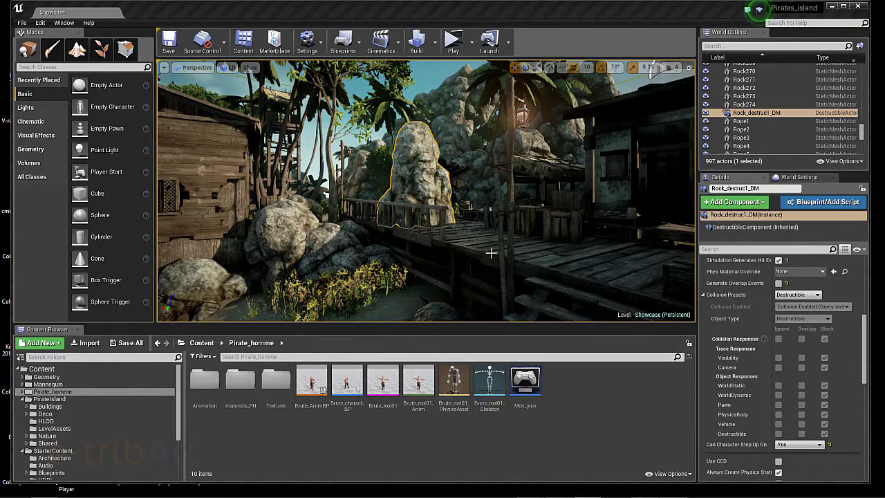
Orbit the level view around the Rock_destruc1_DM destructible rock to see another side
alt+drag(491, 253, 692, 142)
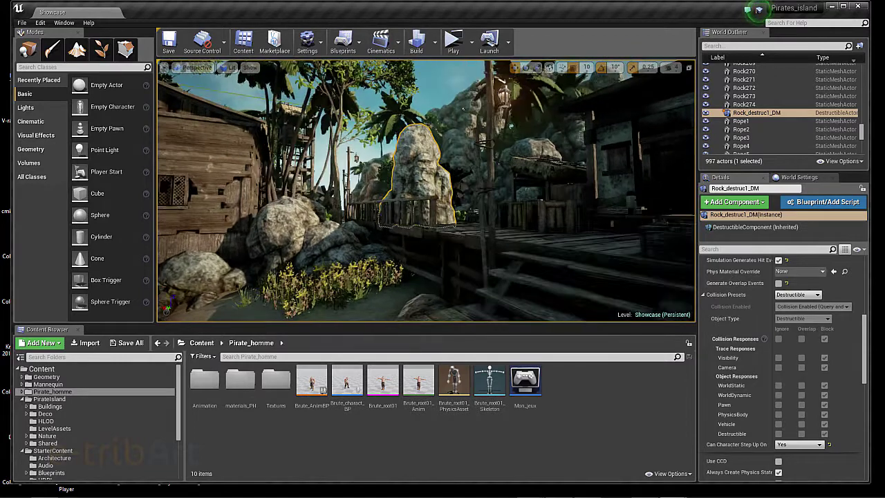
click(453, 41)
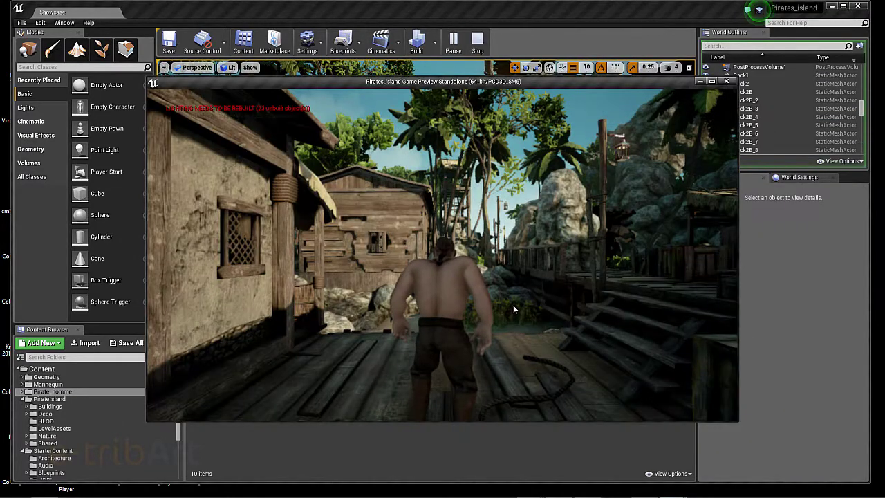
click(631, 328)
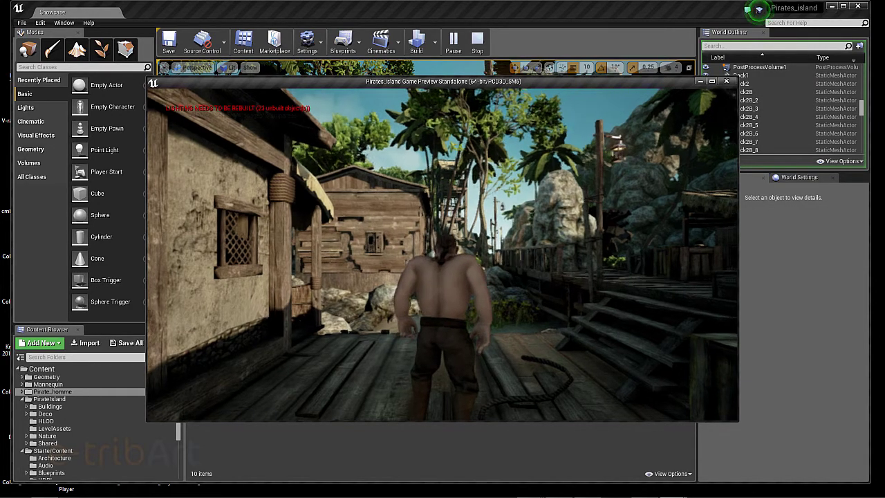
key(w)
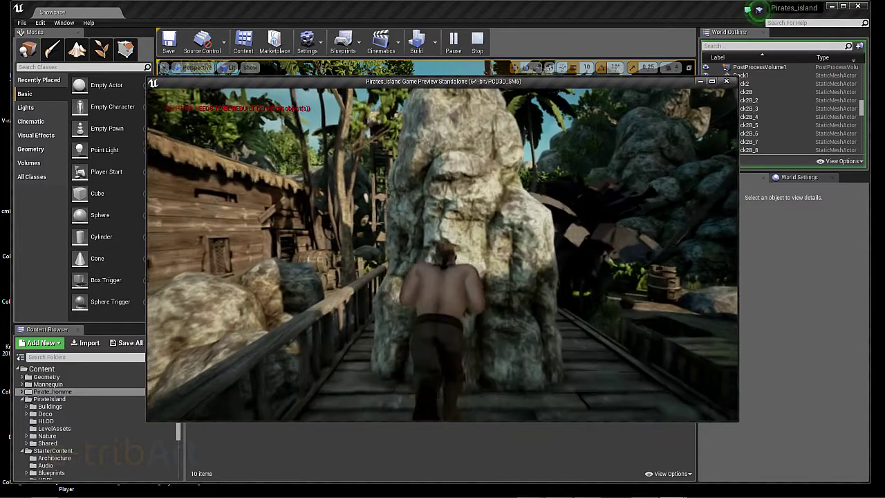
key(a)
key(s)
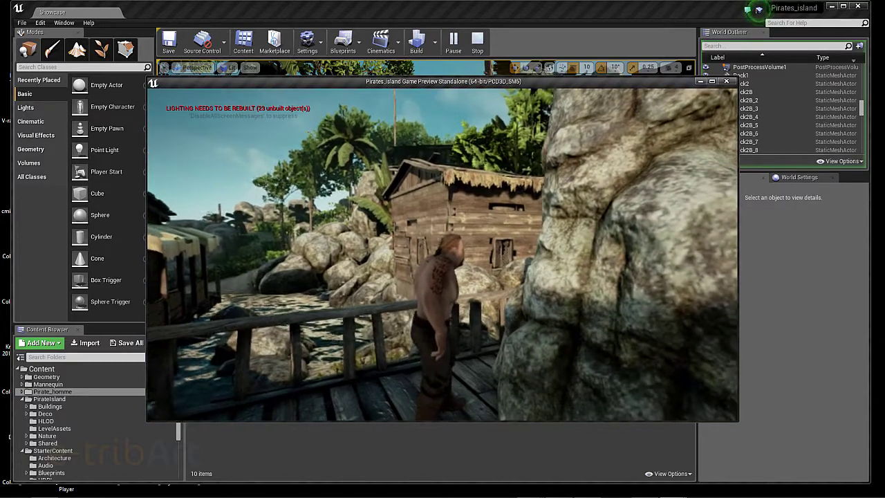
key(d)
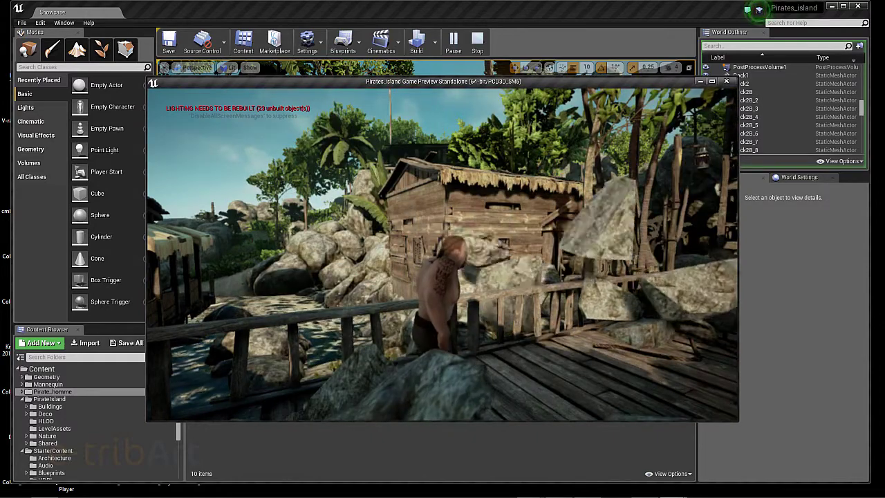
key(s)
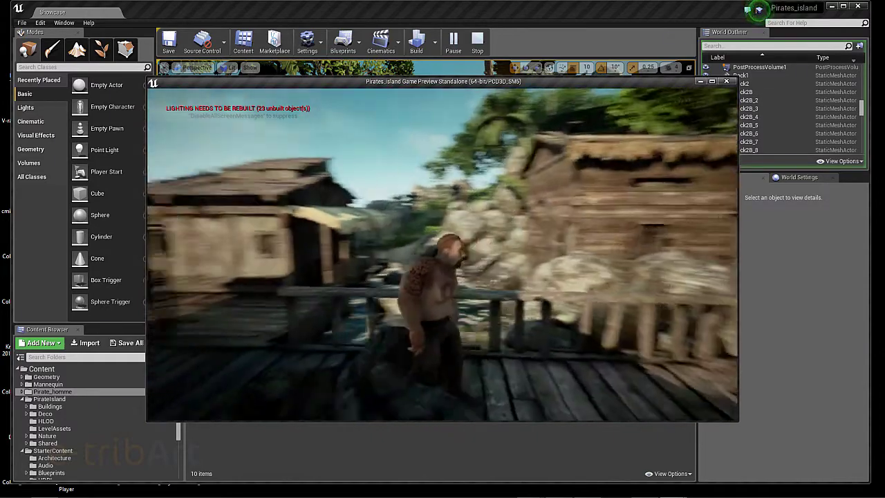
key(w)
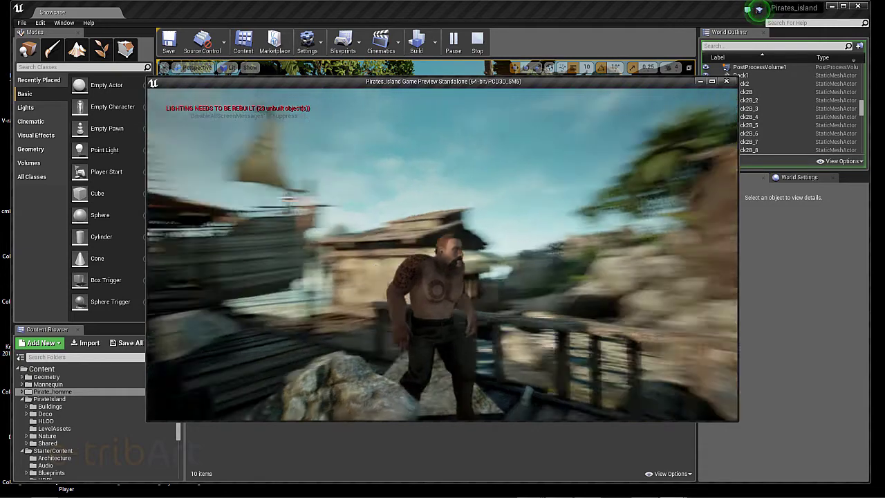
mouse_move(442, 254)
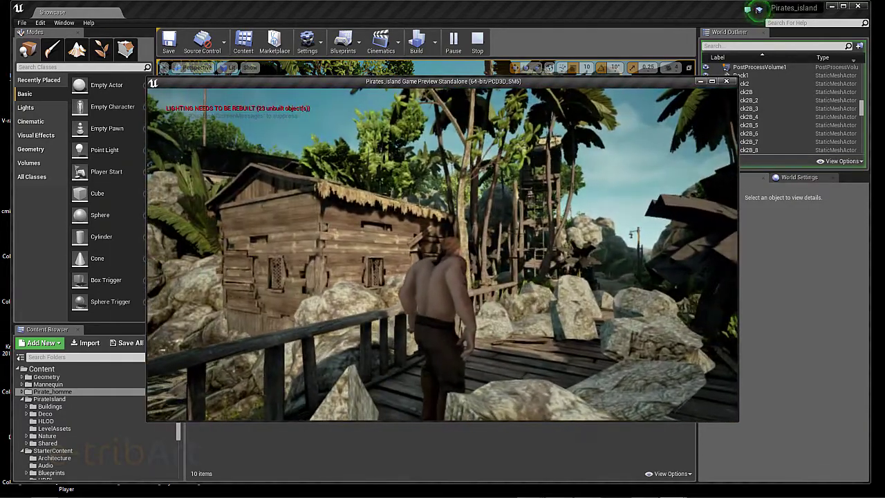
key(Escape)
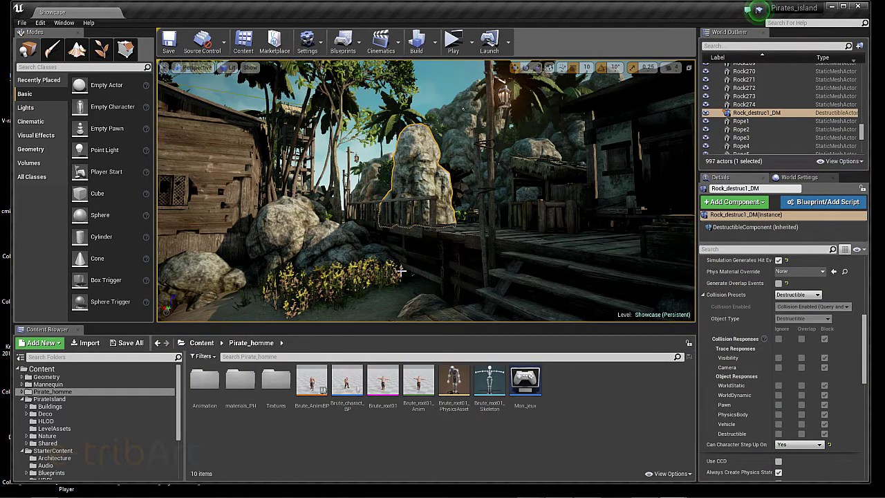
View the rock and boardwalk from above, then select Brute_AnimBP and Brute_root01_Skeleton
alt+drag(462, 109, 684, 166)
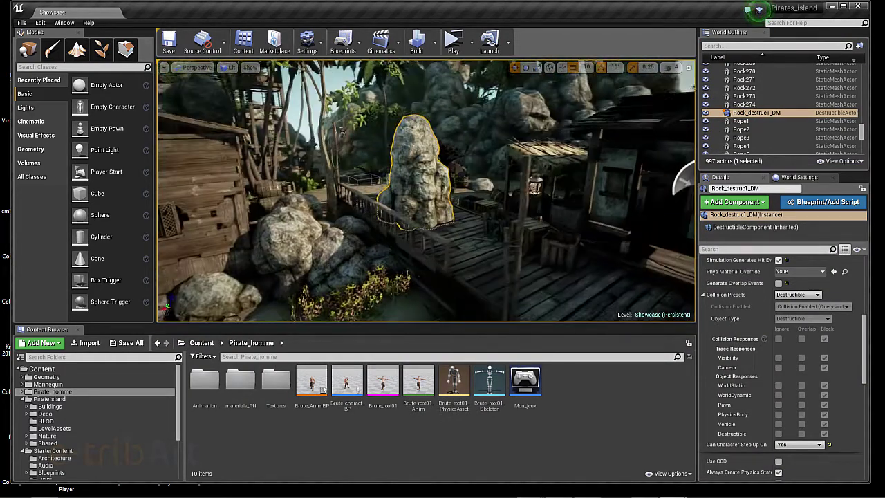
alt+drag(417, 240, 470, 235)
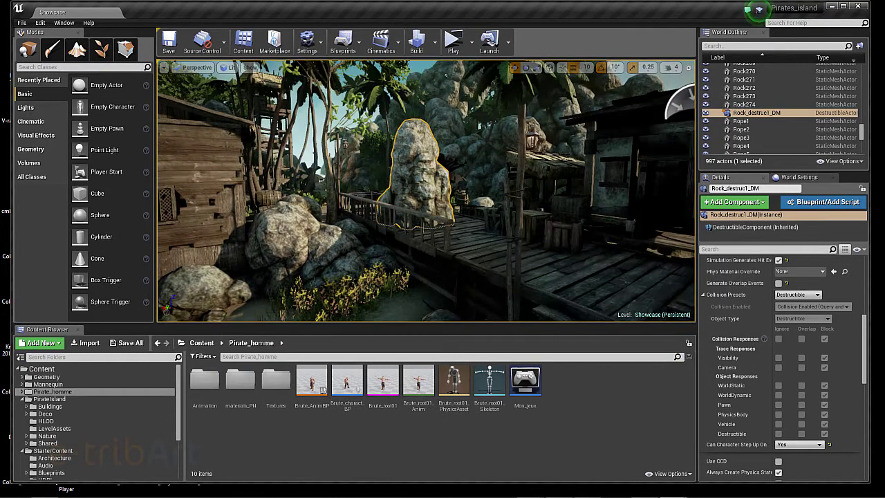
click(311, 385)
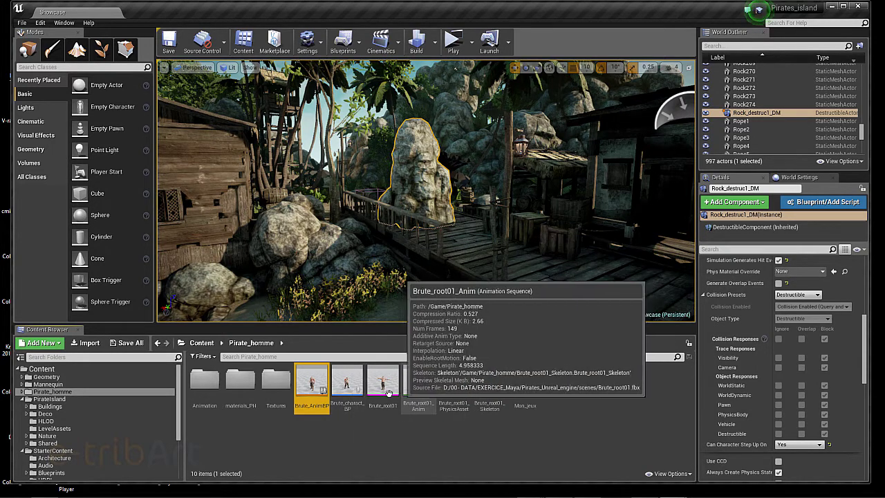
click(487, 382)
double_click(488, 382)
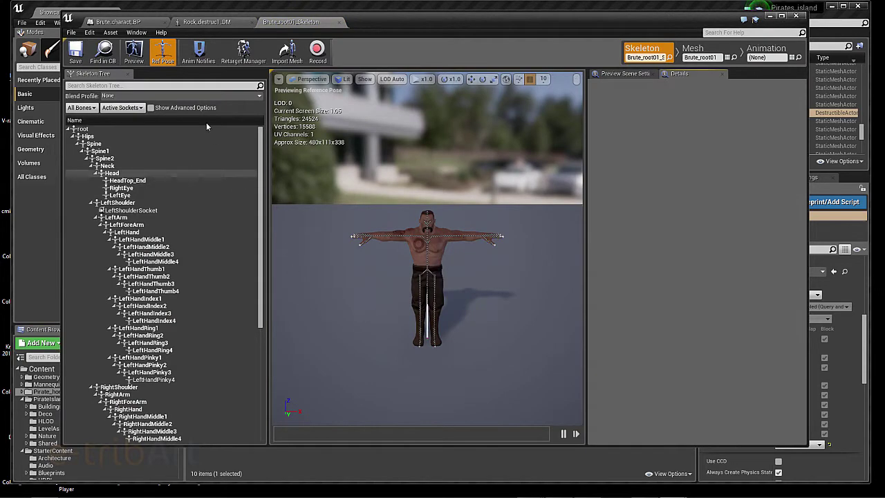
click(244, 62)
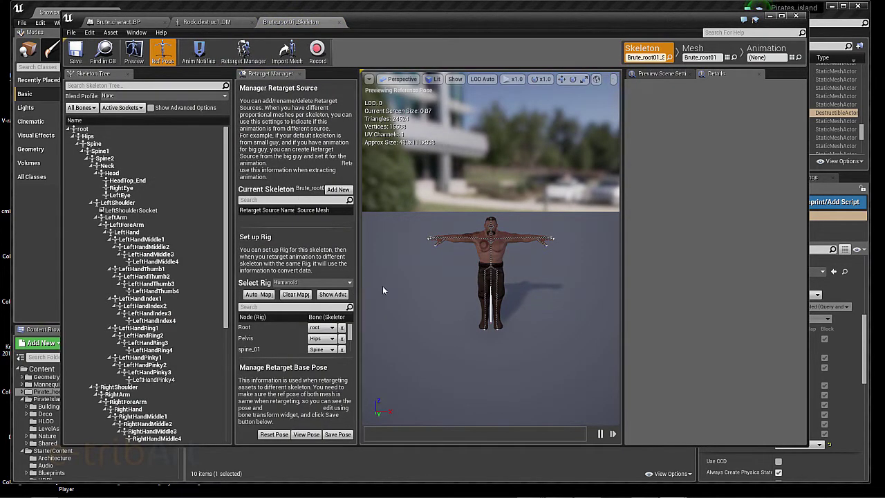
mouse_move(360, 286)
mouse_down()
mouse_move(429, 289)
mouse_move(371, 300)
mouse_move(389, 298)
mouse_up()
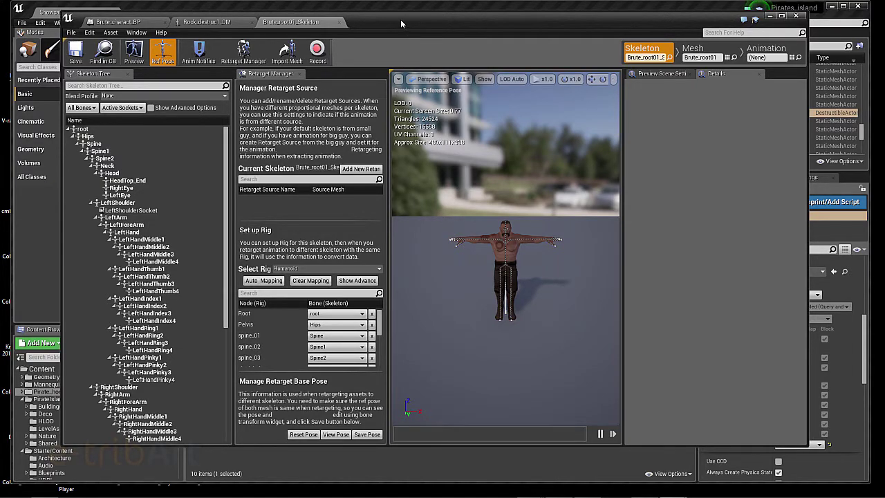
drag(401, 20, 382, 24)
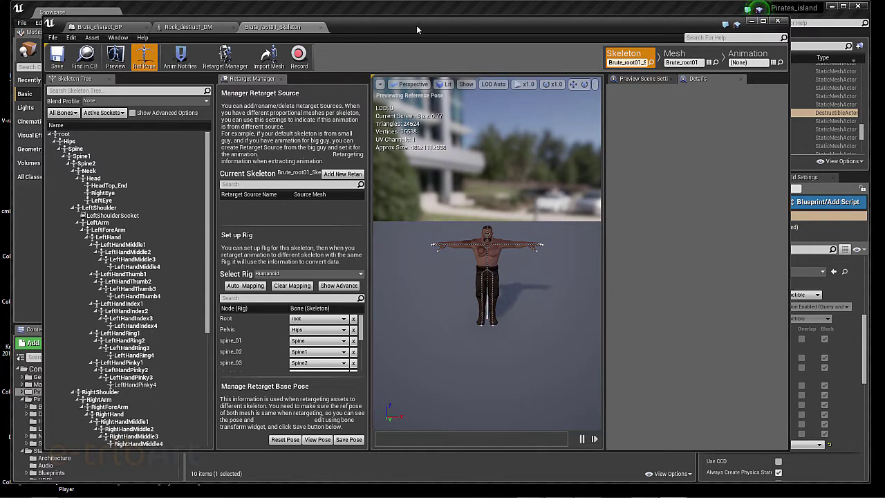
drag(417, 25, 429, 30)
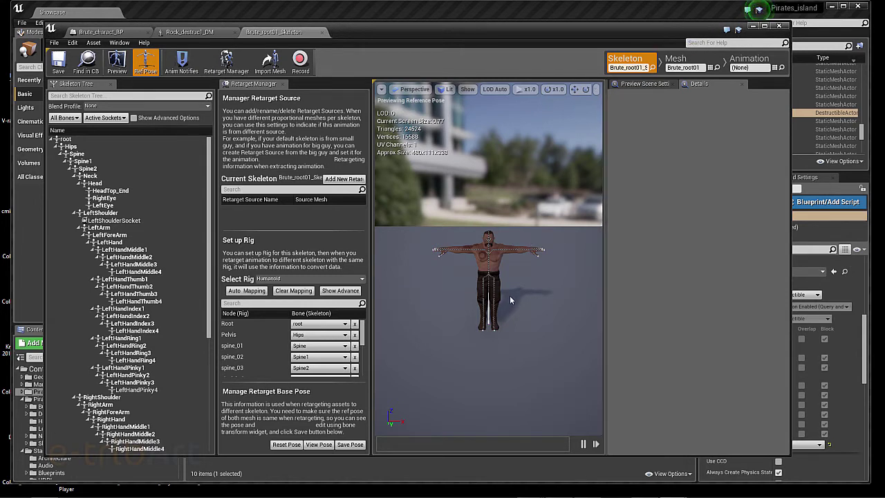
click(779, 26)
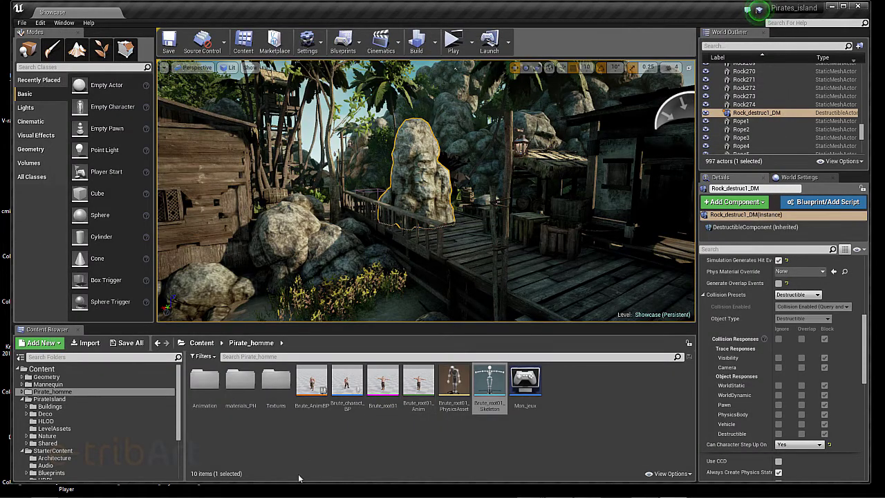
Open Pirate_homme's Animation folder to list its 19 brute animation assets
double_click(217, 397)
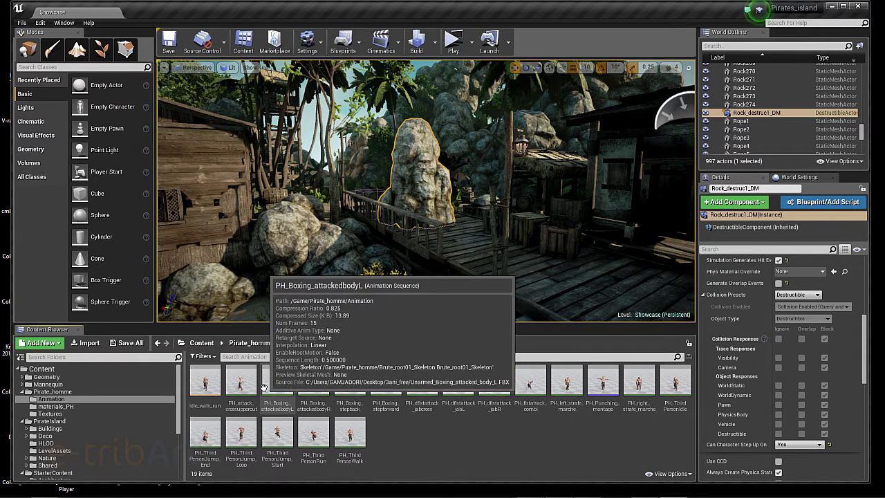
double_click(277, 387)
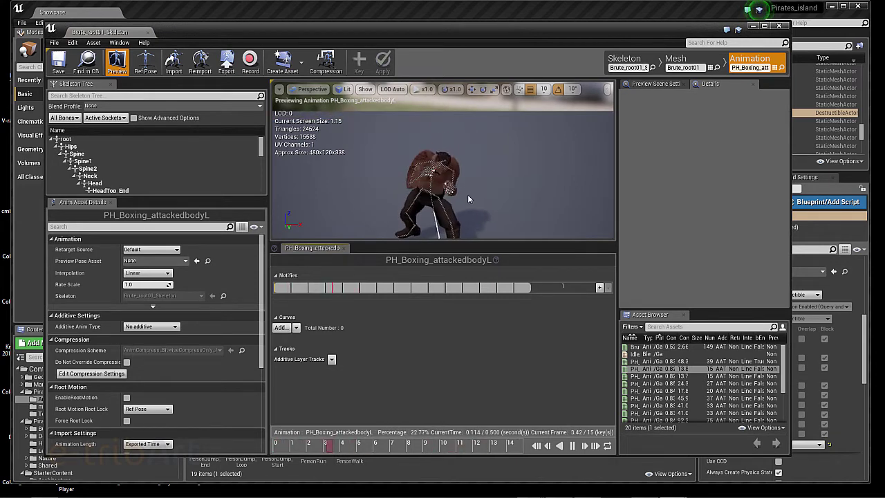
mouse_move(468, 194)
mouse_down()
mouse_move(468, 180)
mouse_move(526, 182)
mouse_move(462, 201)
mouse_up()
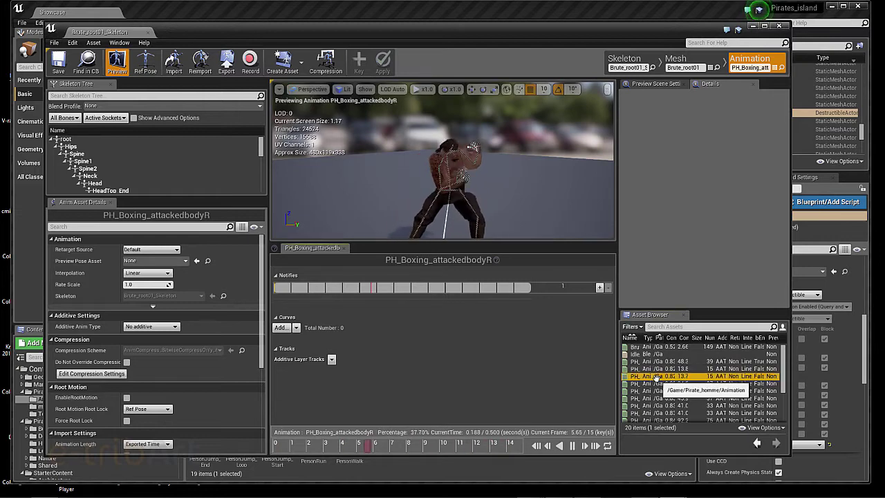
click(666, 391)
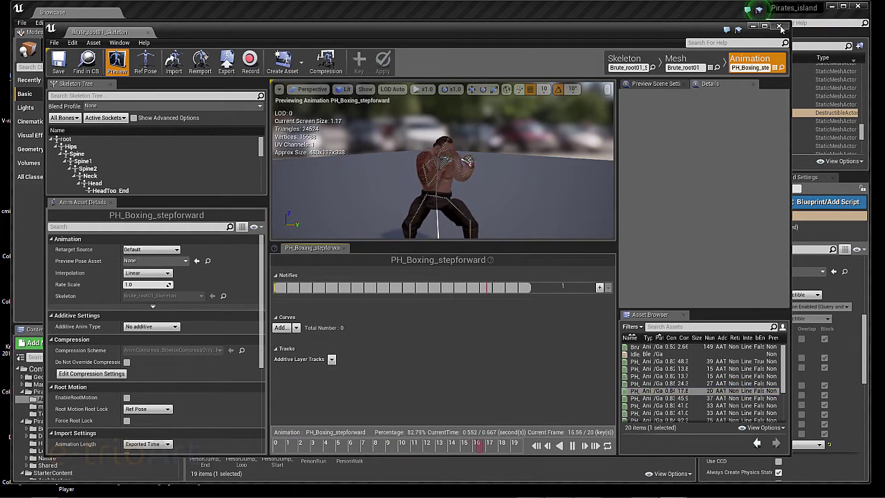
click(781, 28)
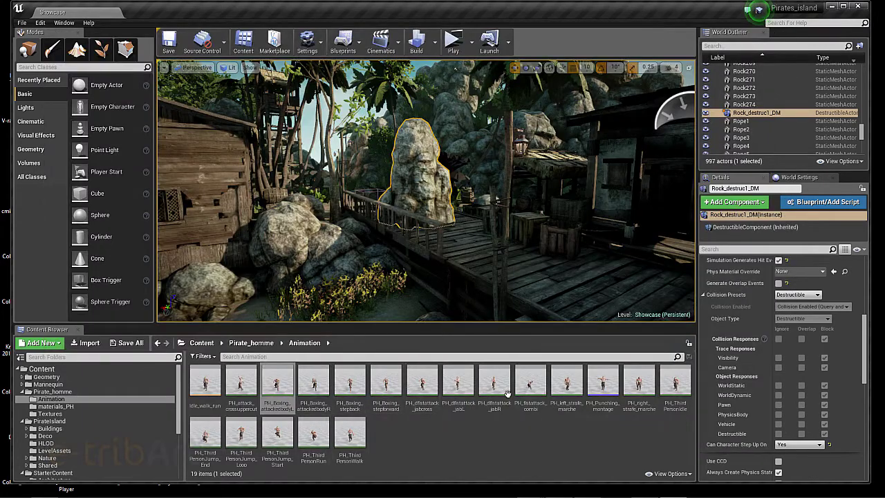
Return to the Pirate_homme folder using the Content Browser breadcrumb
mouse_move(622, 404)
mouse_move(466, 409)
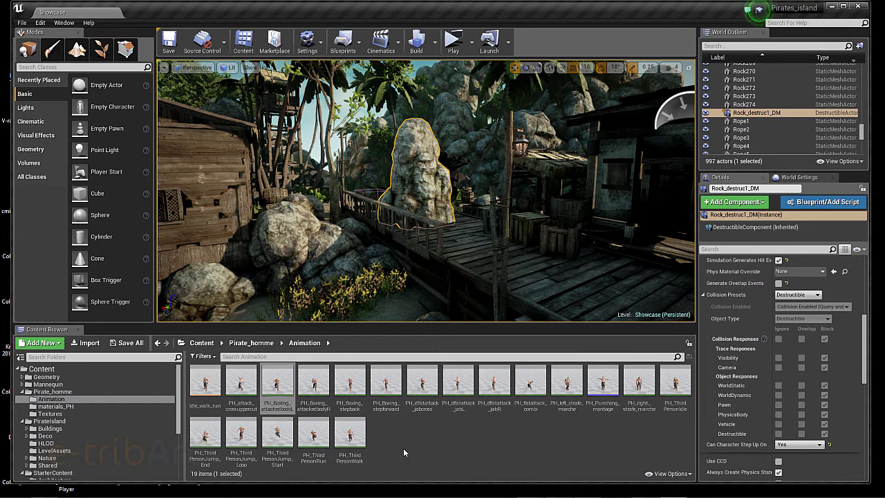
click(235, 342)
Open Brute_AnimBP's Anim Graph and shift the Final Animation Pose node left
double_click(315, 385)
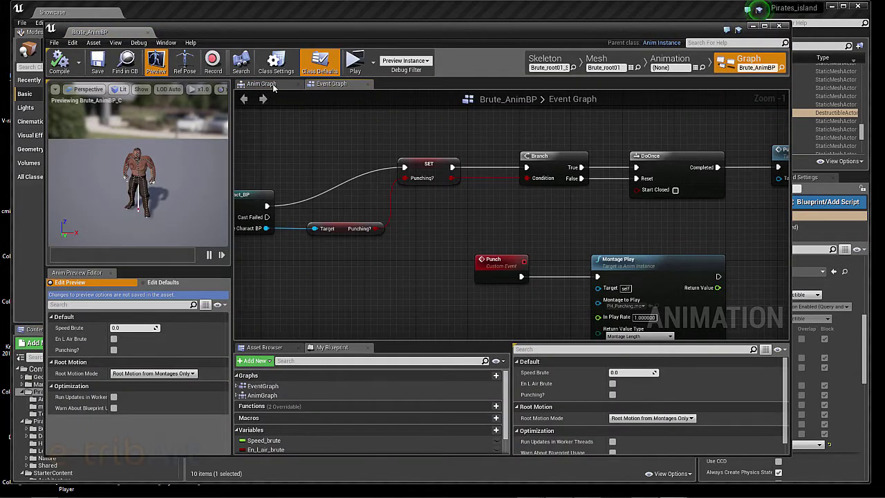
click(270, 84)
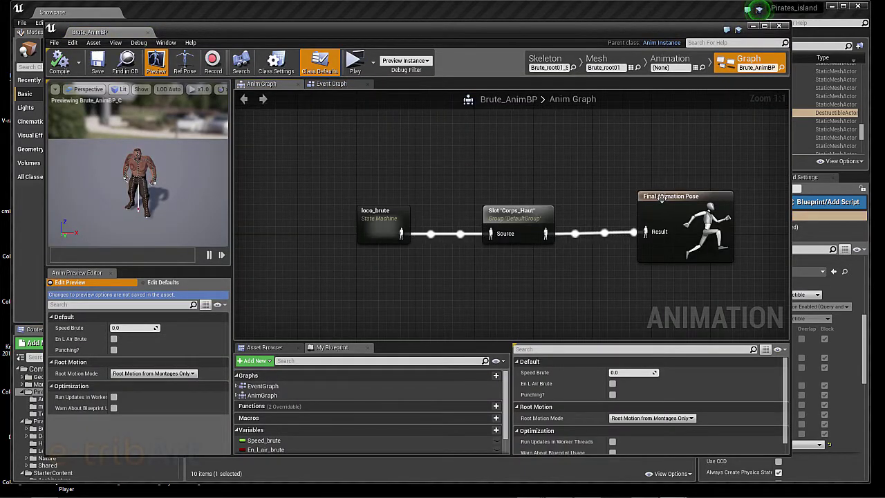
drag(662, 198, 634, 201)
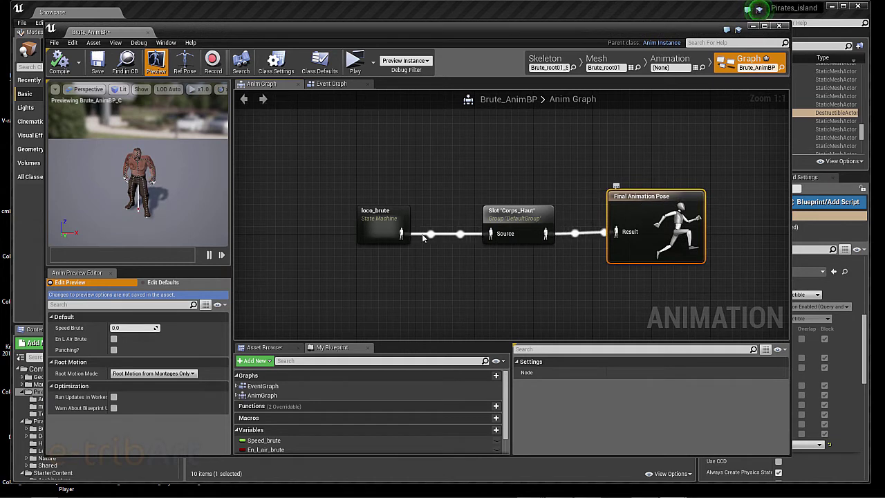
Inspect the loco_brute and Slot 'Corps_Haut' nodes, then enter the loco_brute state machine
click(385, 218)
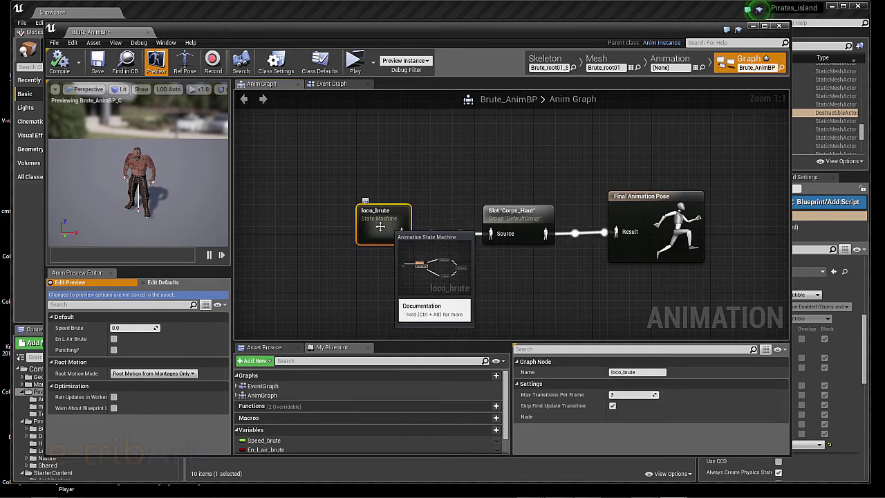
click(516, 220)
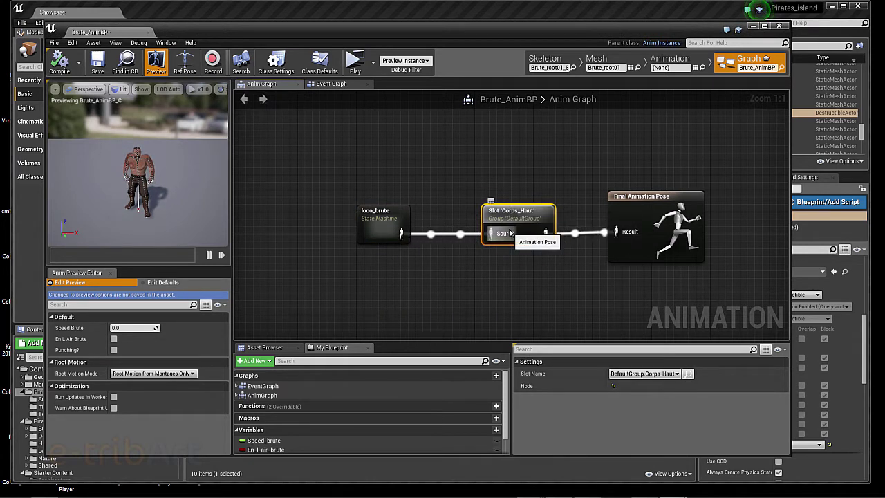
click(372, 214)
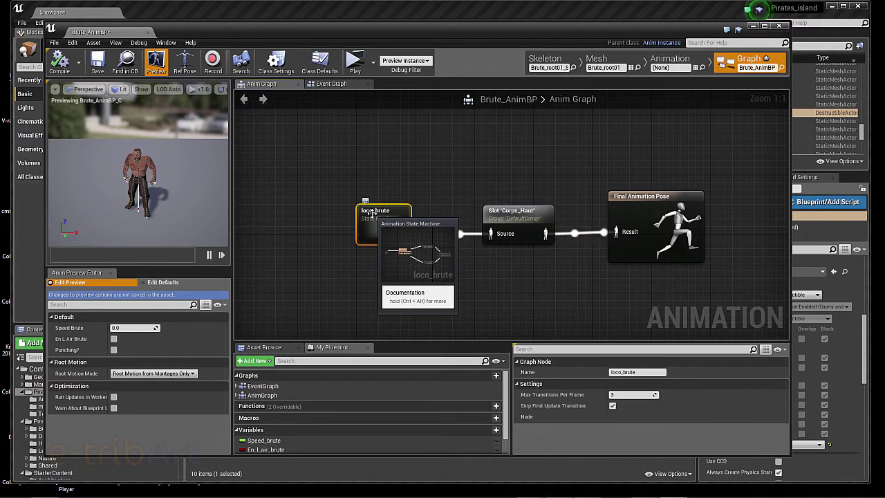
double_click(372, 214)
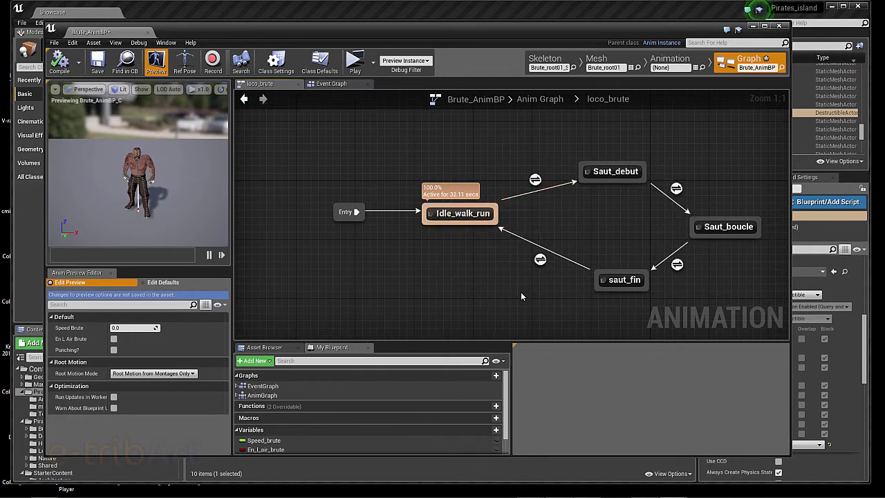
Return to the Anim Graph, then show the Event Graph framed on its whole node network
click(546, 101)
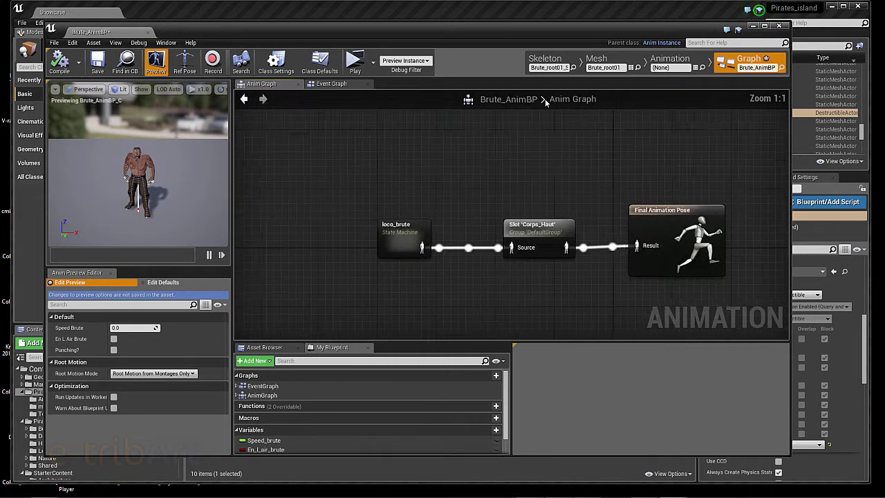
click(332, 83)
scroll(438, 267, down, 3)
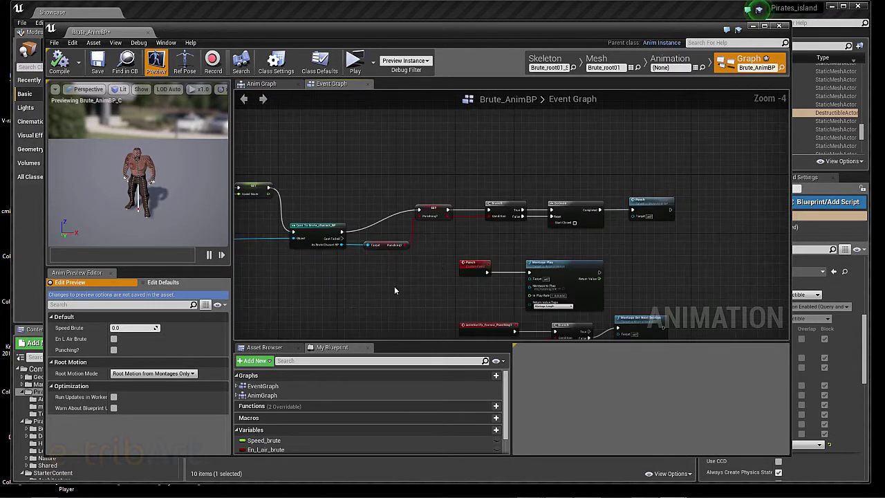
scroll(405, 282, down, 1)
scroll(375, 295, down, 1)
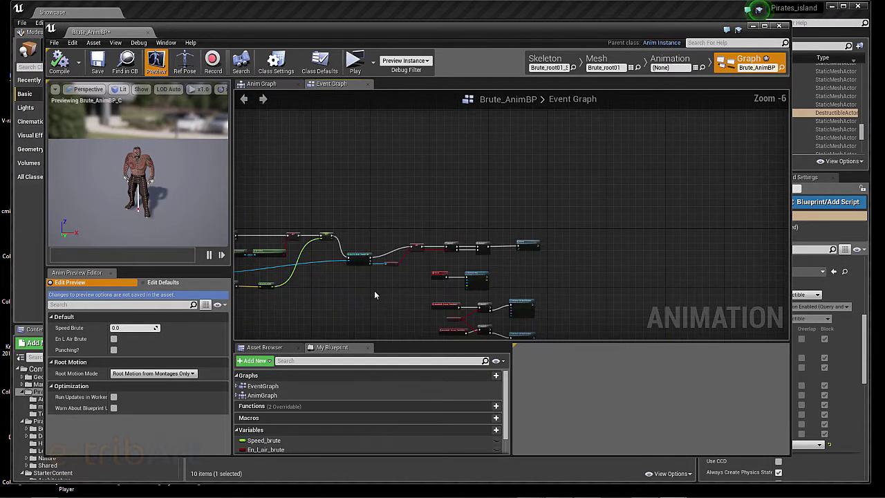
right_drag(354, 298, 486, 257)
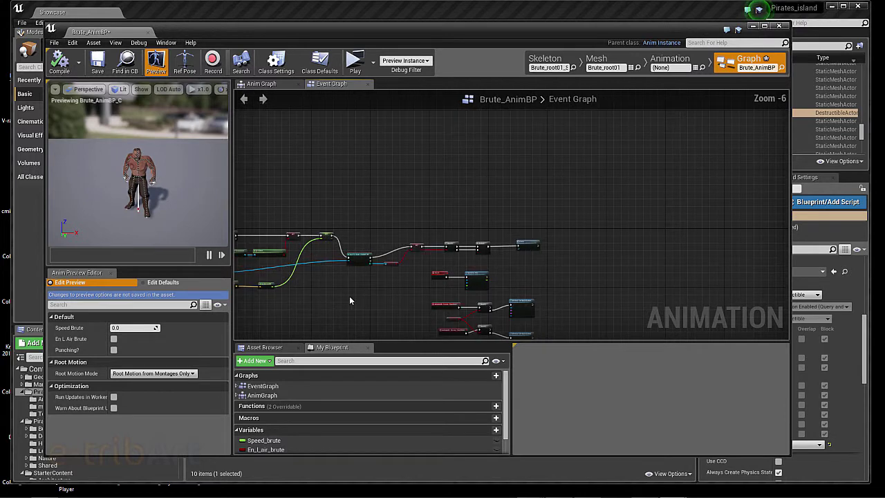
scroll(486, 257, up, 4)
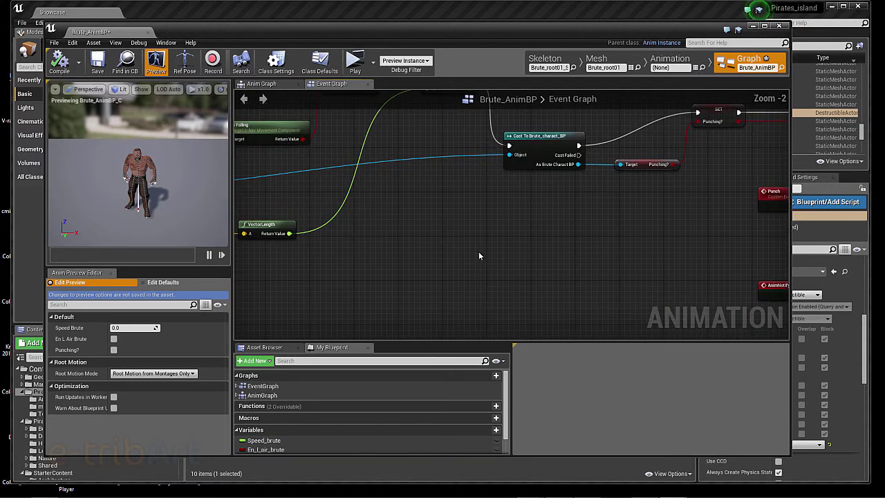
scroll(478, 251, down, 2)
mouse_move(482, 253)
right_down()
mouse_move(626, 275)
mouse_move(609, 291)
right_up()
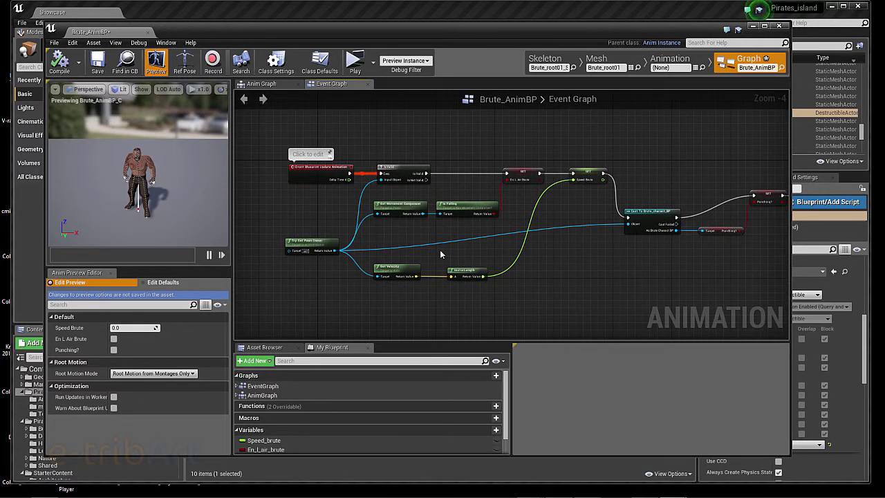
Pan through the Try Get Pawn Owner, Cast, Punching?, DoOnce, Montage Play and AnimNotify nodes
mouse_move(599, 277)
right_down()
mouse_move(379, 269)
mouse_move(567, 258)
right_up()
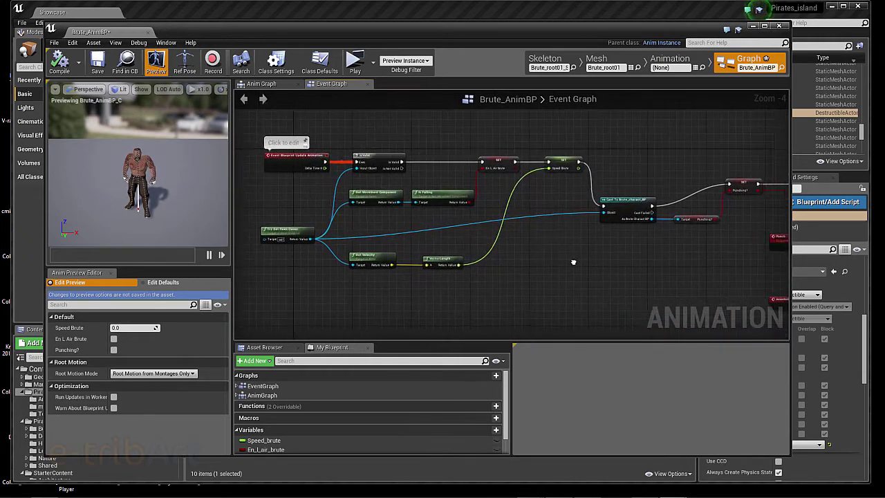
scroll(568, 258, up, 1)
scroll(568, 257, up, 1)
right_drag(555, 258, 719, 272)
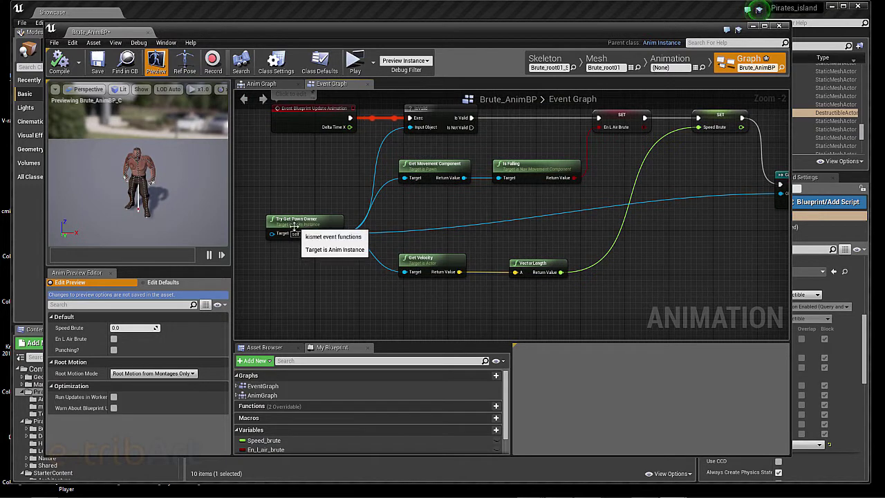
scroll(296, 236, up, 1)
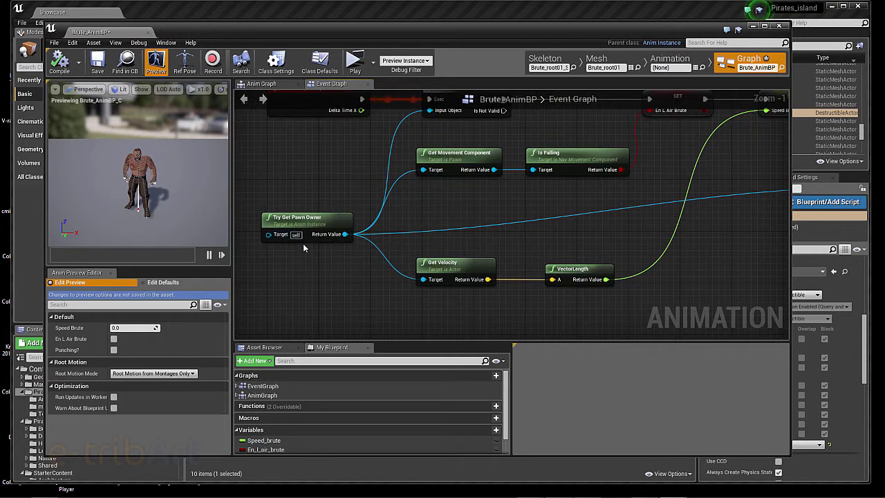
mouse_move(699, 250)
right_down()
mouse_move(298, 284)
mouse_move(268, 273)
right_up()
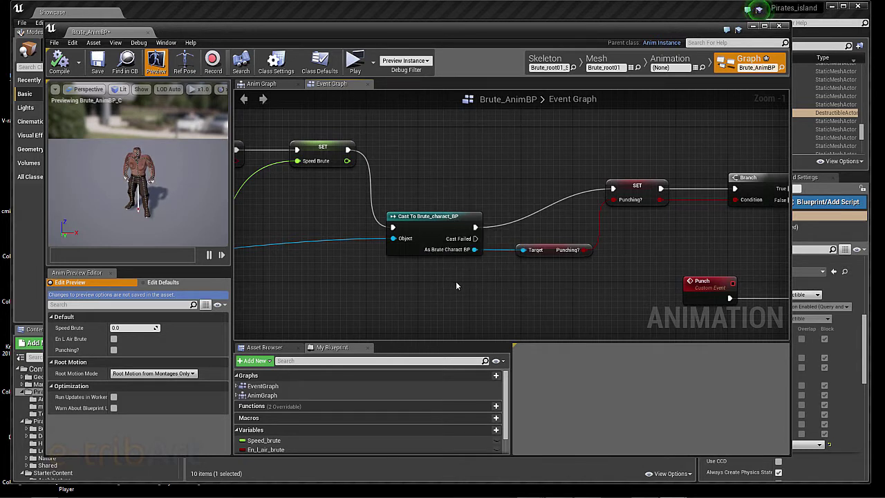
right_drag(453, 277, 351, 234)
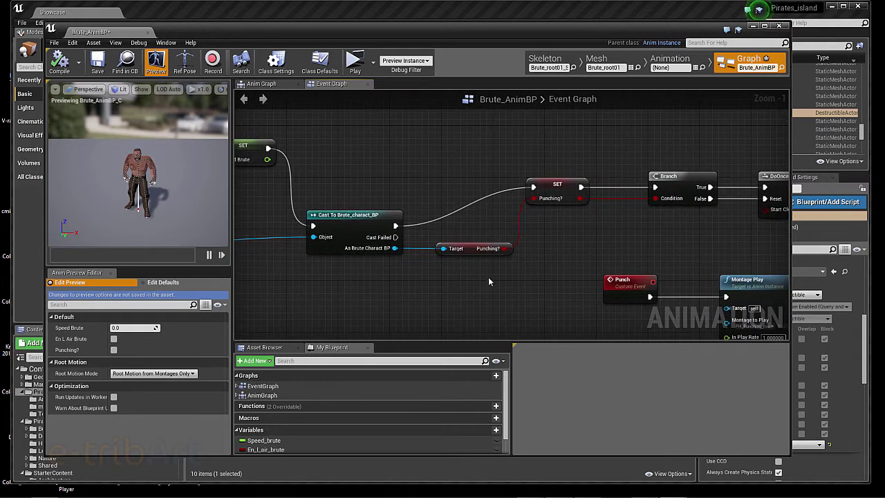
right_drag(498, 268, 436, 265)
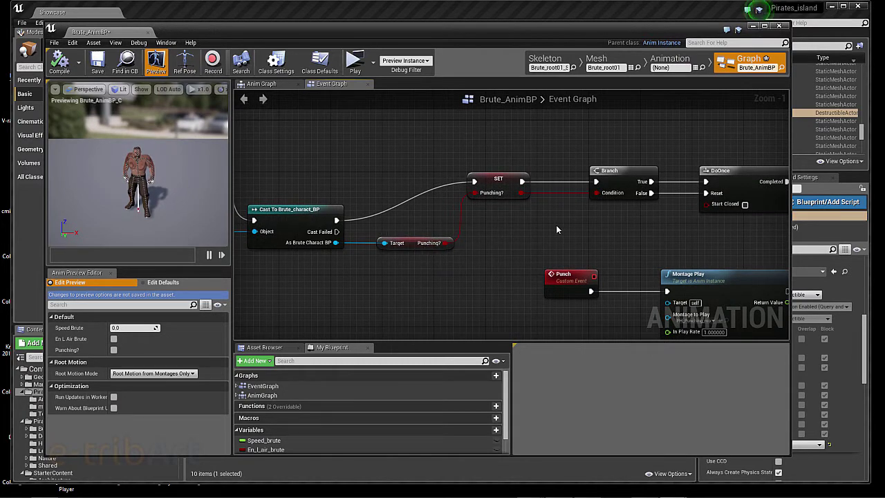
right_drag(556, 225, 407, 212)
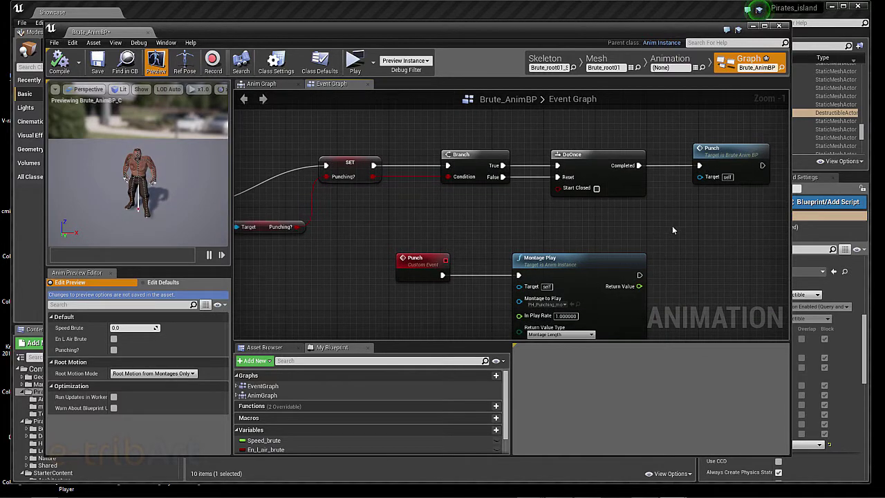
right_drag(672, 229, 672, 178)
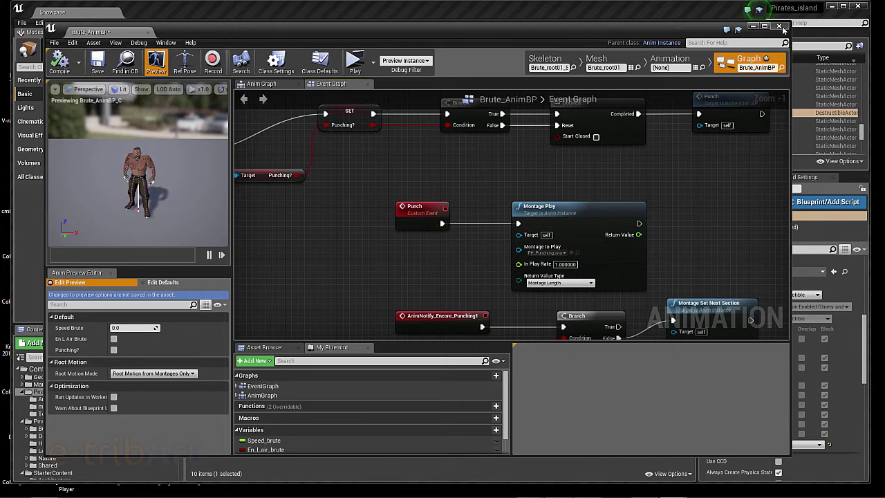
Close Brute_AnimBP and open PH_Punching_montage from the Pirate_homme Animation folder
click(780, 27)
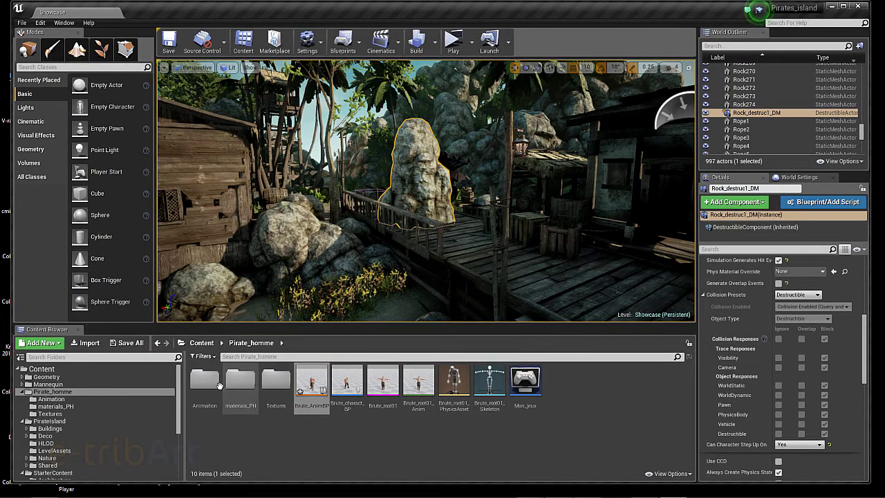
double_click(220, 386)
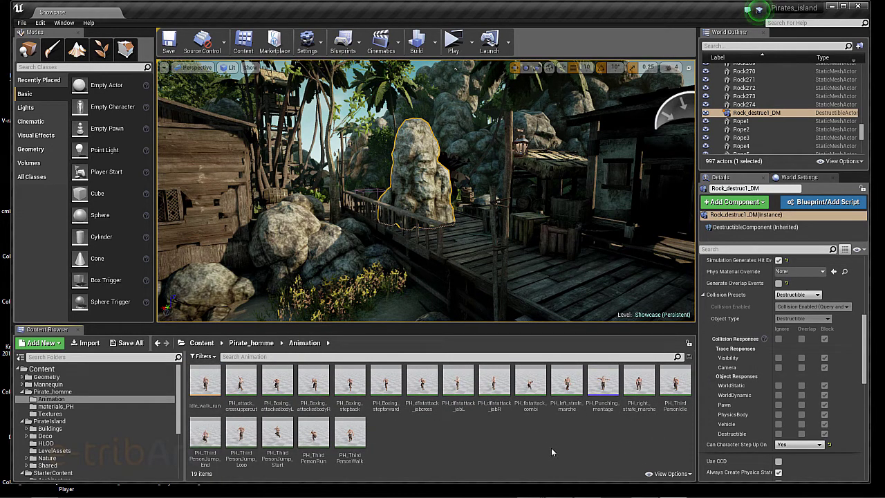
mouse_move(601, 382)
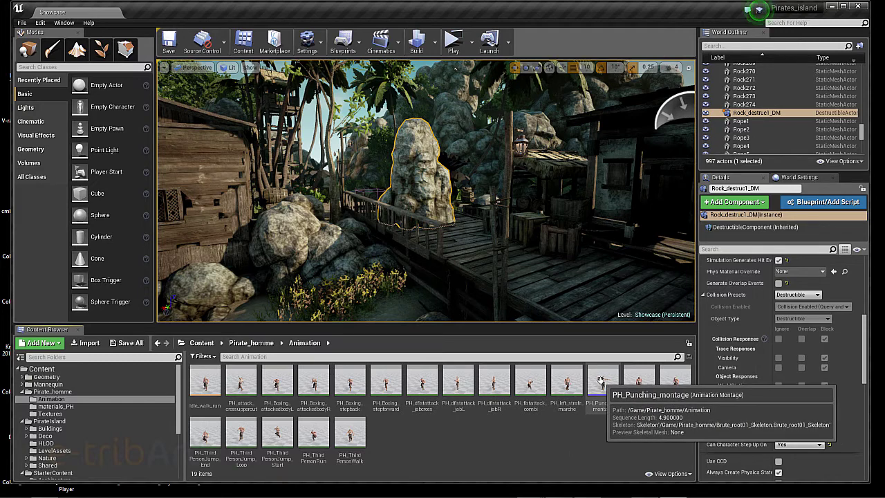
double_click(601, 382)
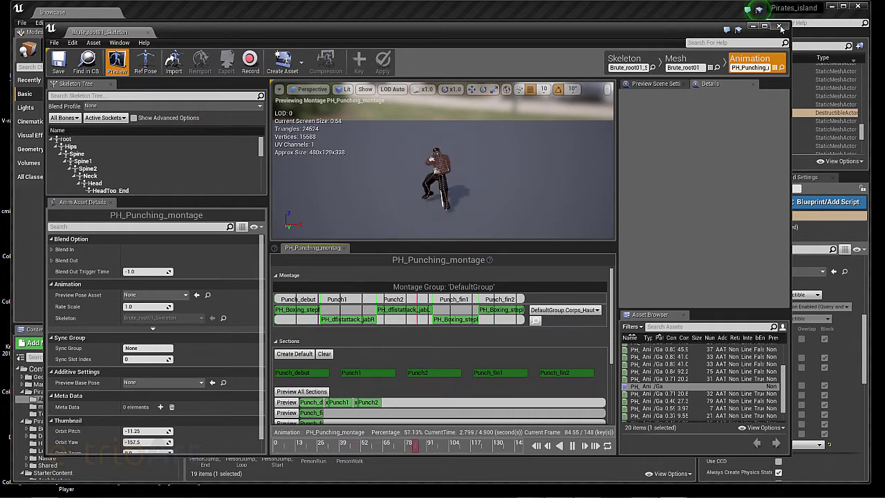
Close the montage, reopen Brute_AnimBP, and select its Punch custom event
click(779, 27)
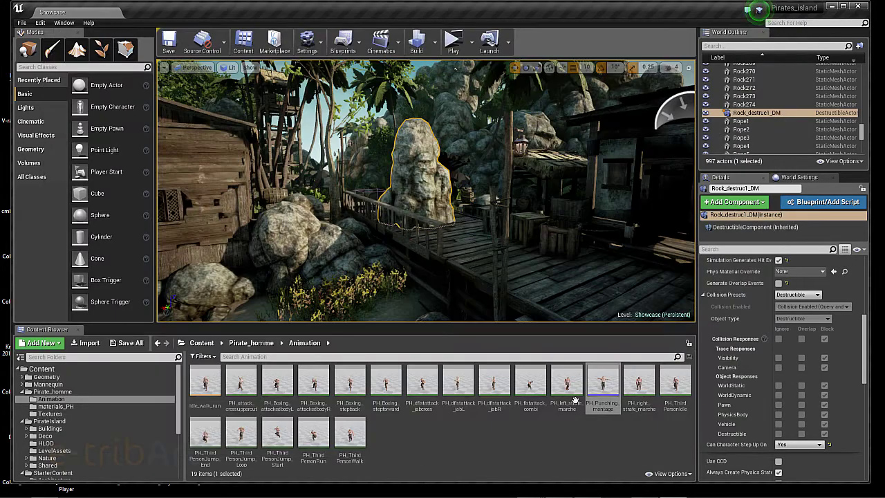
click(251, 342)
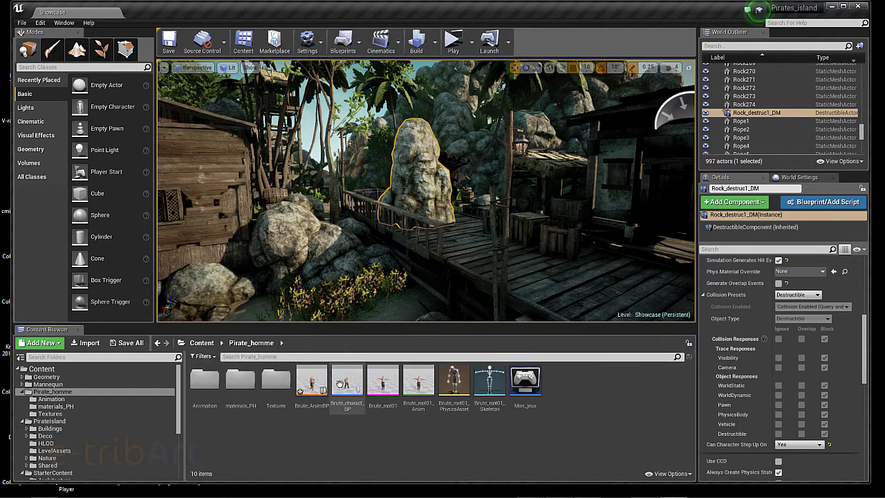
double_click(312, 383)
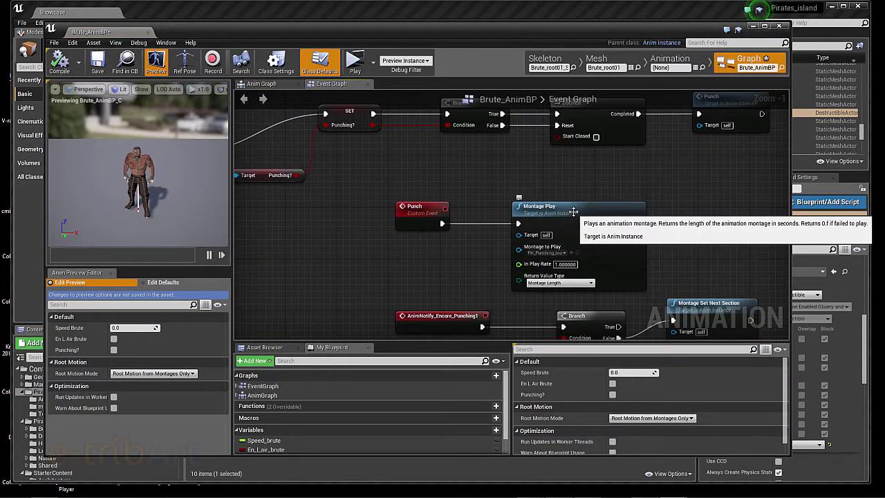
click(420, 207)
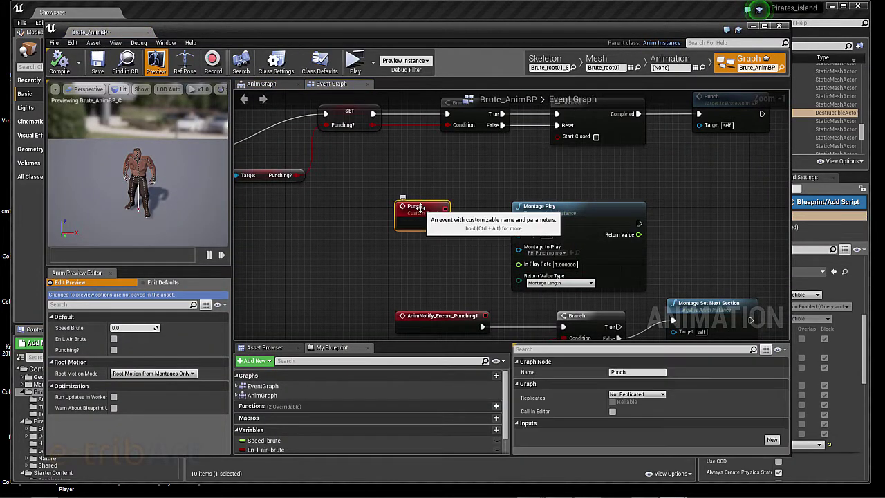
Check the Punch mapping under Project Settings > Input, then close Project Settings
click(72, 43)
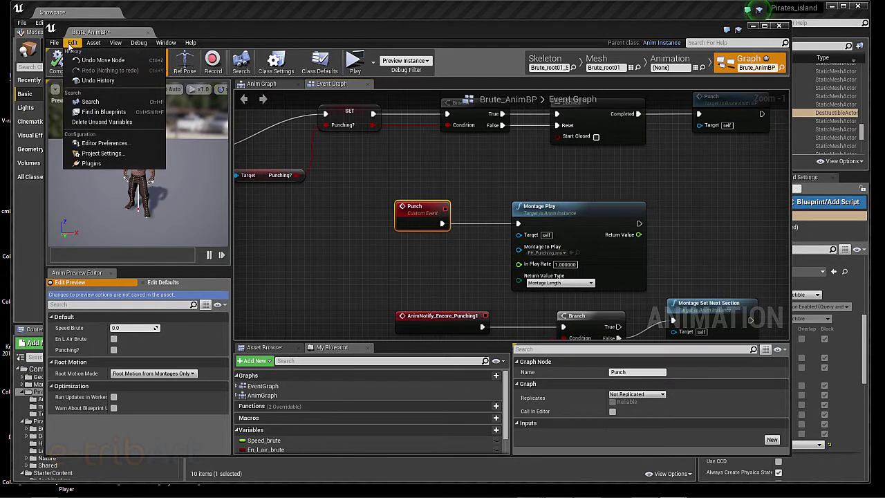
click(90, 153)
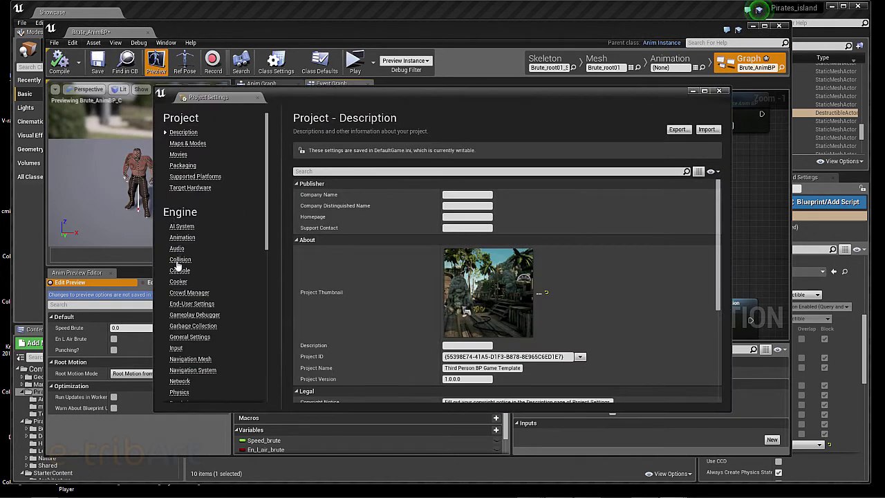
click(176, 349)
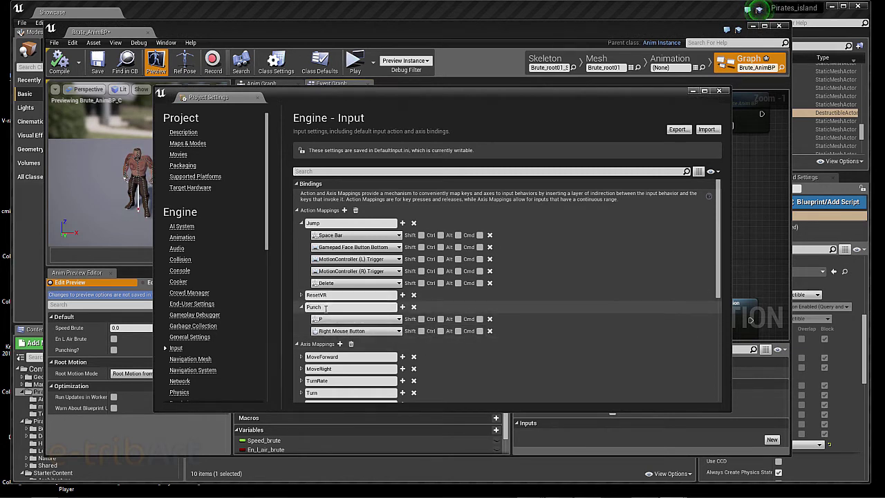
click(723, 93)
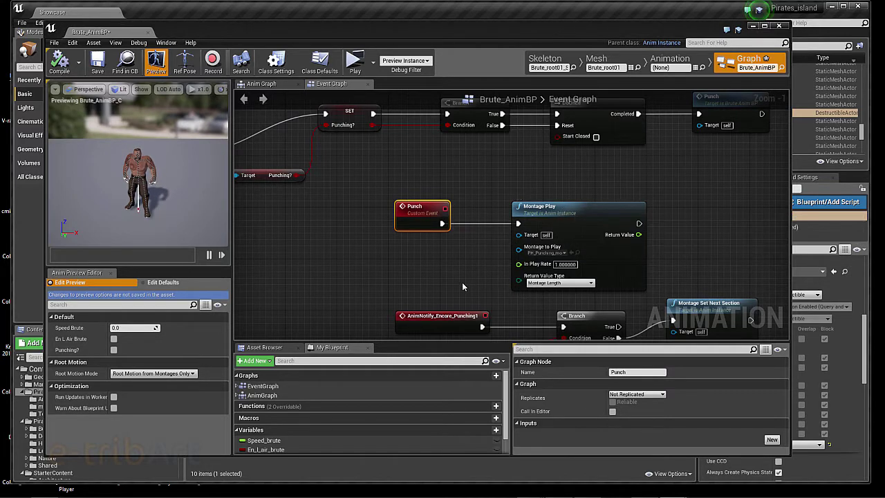
Nudge AnimNotify_Encore_Punching1 right and raise the lower Montage Set Next Section node
right_drag(462, 282, 434, 156)
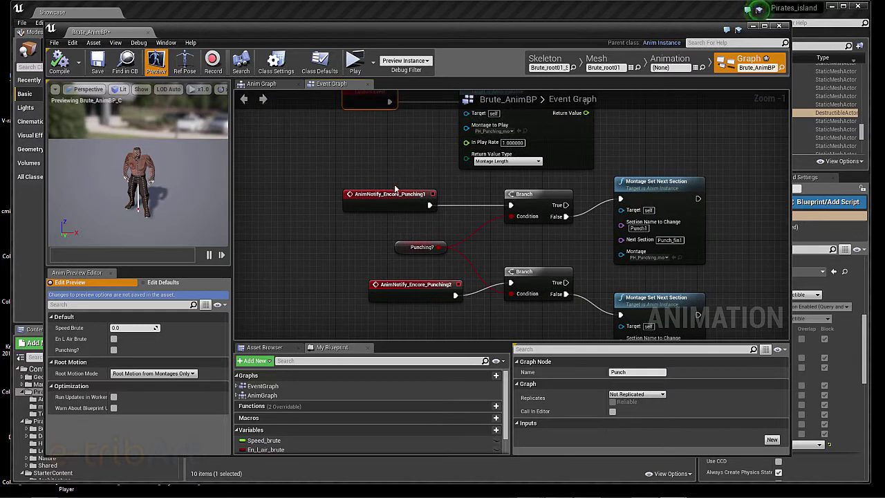
drag(396, 194, 408, 194)
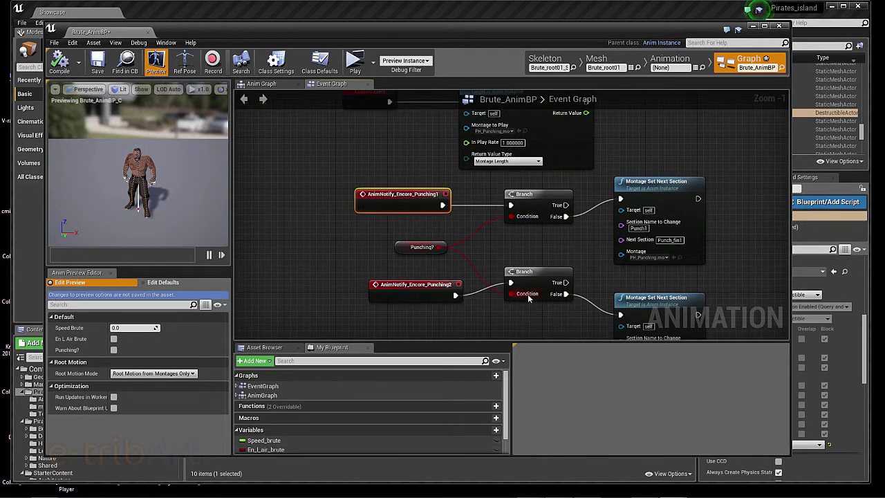
drag(650, 296, 651, 284)
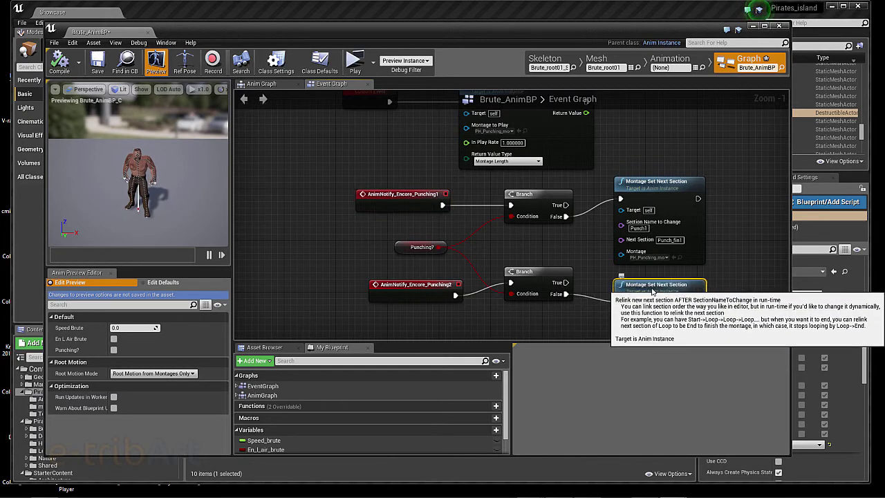
drag(599, 40, 605, 53)
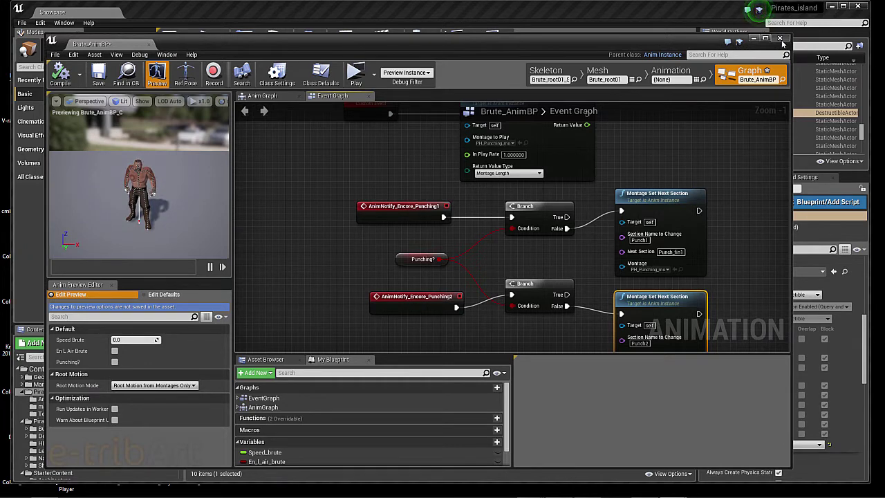
Close Brute_AnimBP, play the level in a new window, make the brute punch, then stop with Esc
click(781, 38)
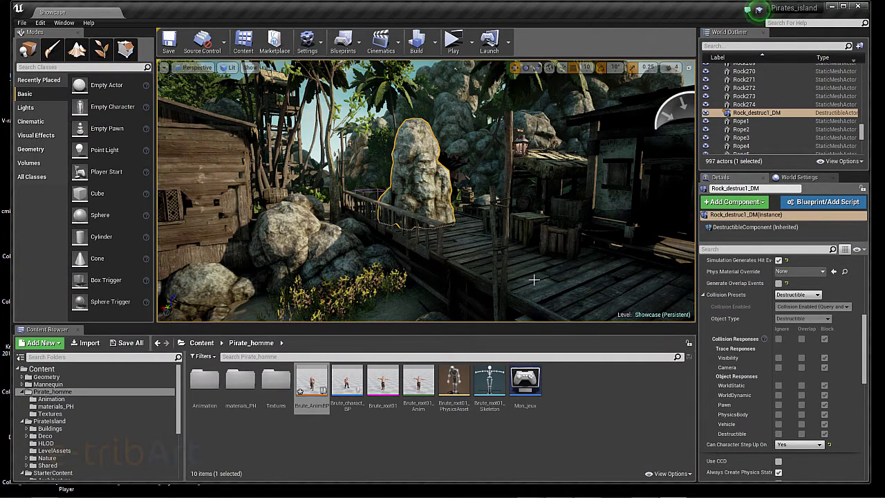
click(451, 43)
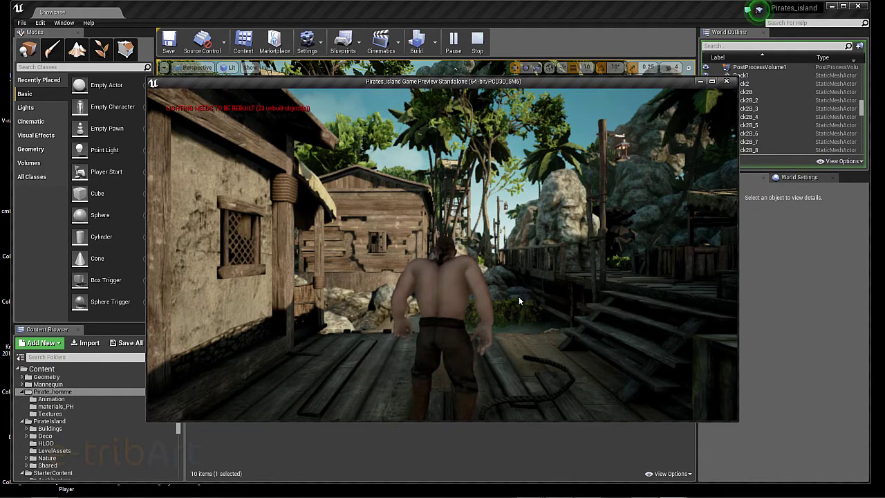
click(518, 297)
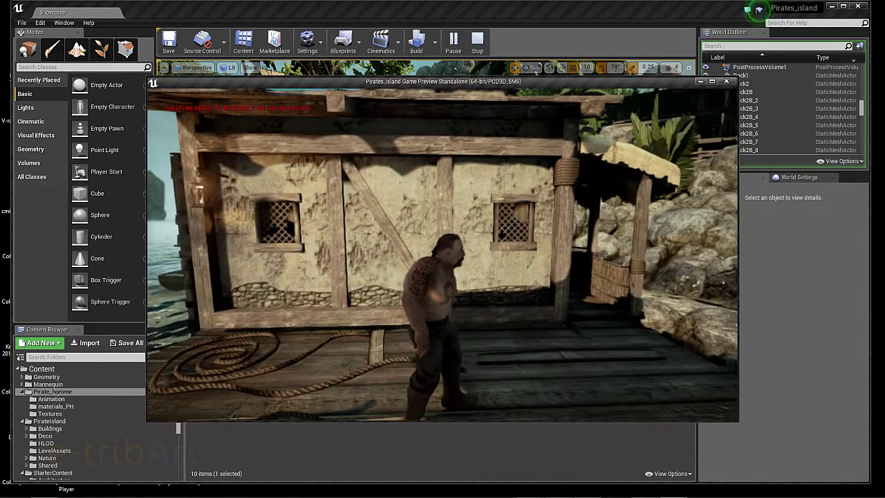
click(519, 297)
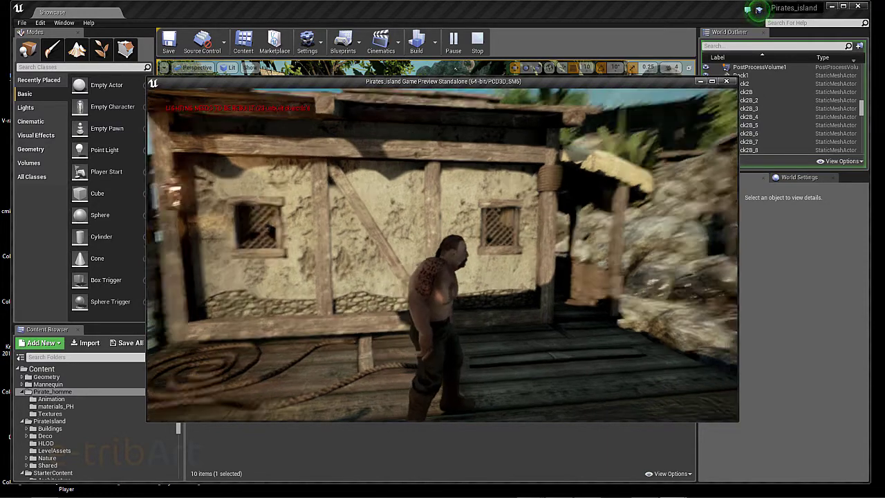
key(Escape)
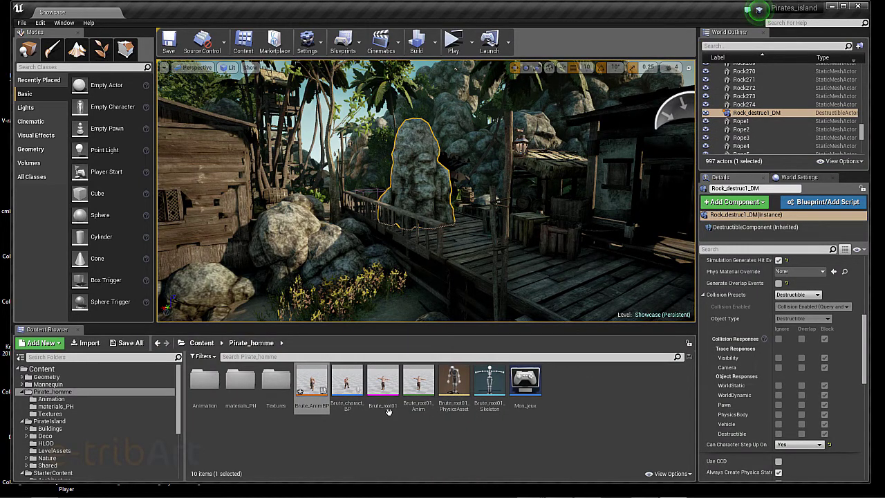
Open Brute_charact_BP's Event Graph and zoom out to see the InputAction Punch logic
double_click(348, 391)
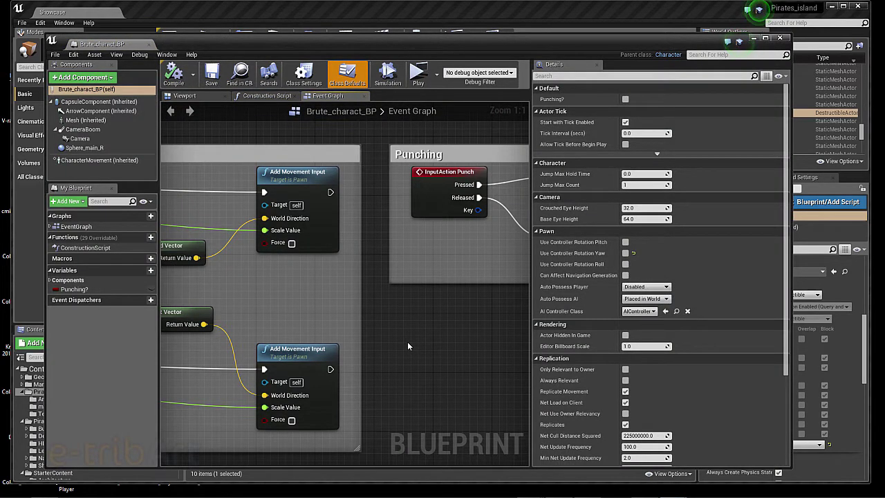
scroll(406, 341, down, 1)
scroll(406, 341, down, 1)
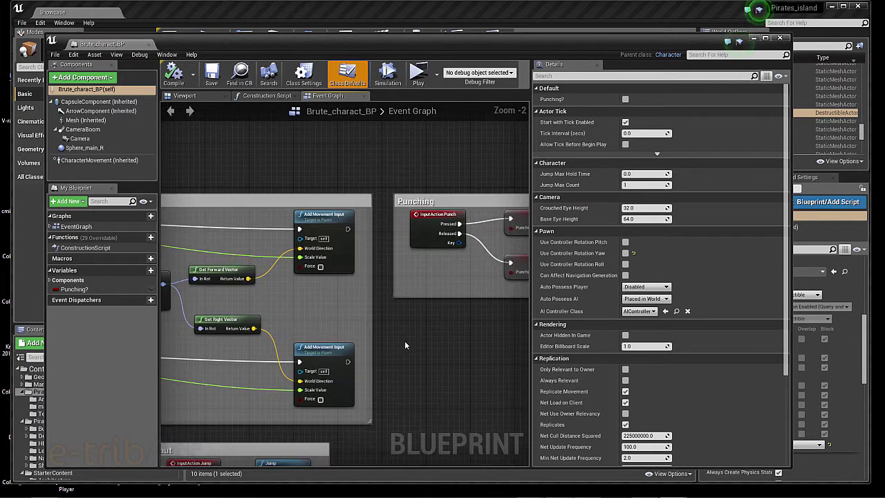
scroll(405, 340, down, 1)
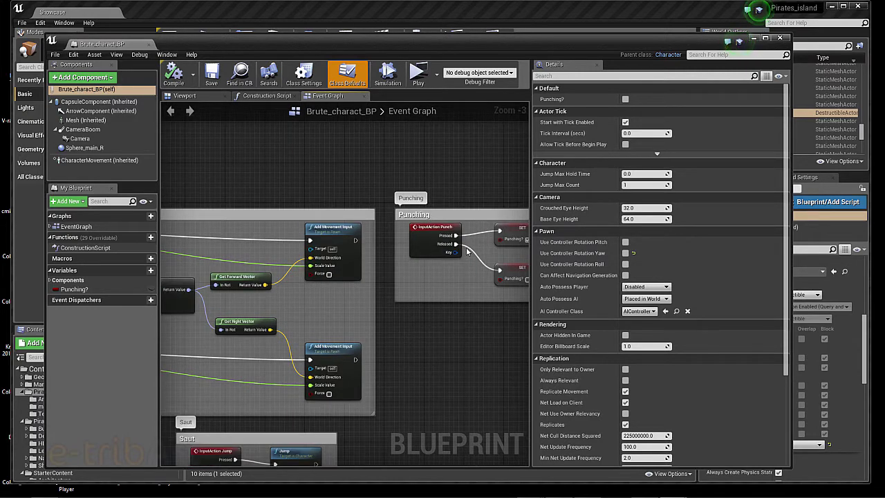
scroll(446, 322, down, 1)
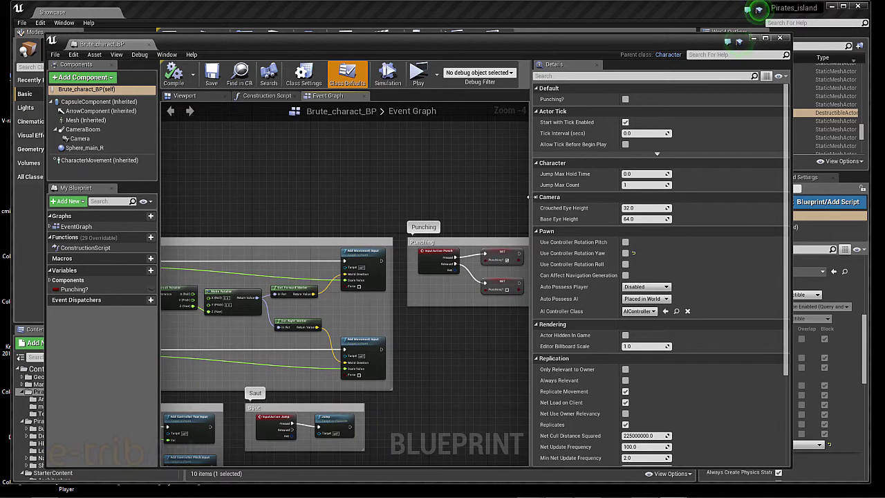
drag(529, 197, 574, 197)
scroll(469, 324, up, 4)
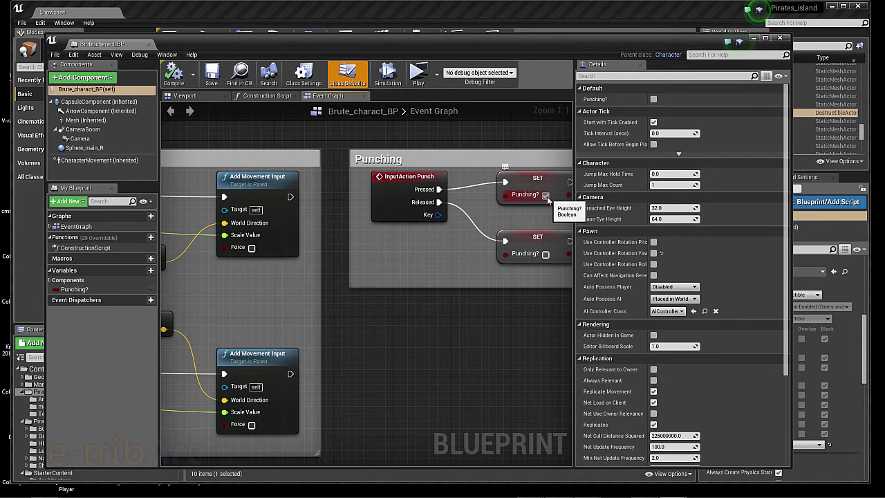
Tick Punching? on the Pressed SET node and nudge the Punching comment box
click(546, 196)
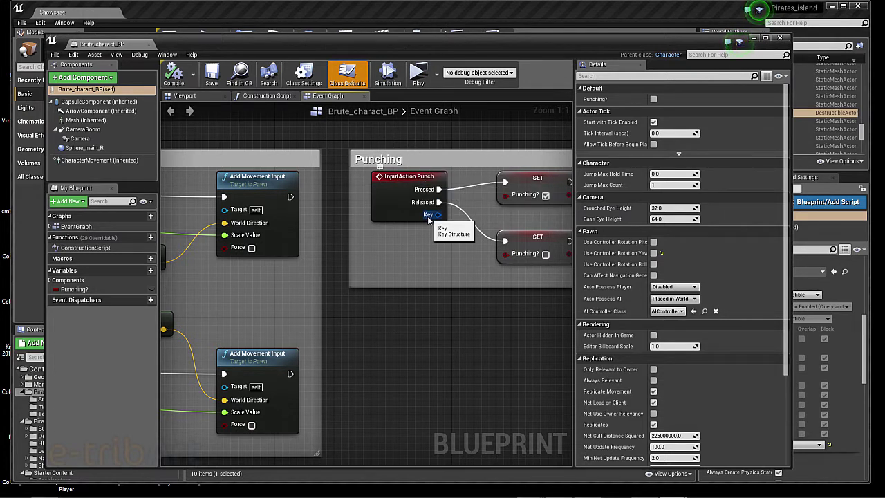
click(74, 55)
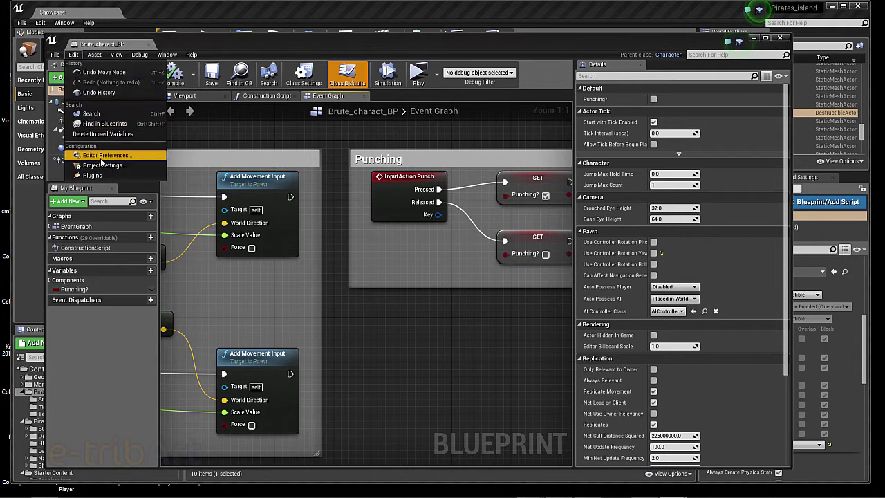
click(514, 41)
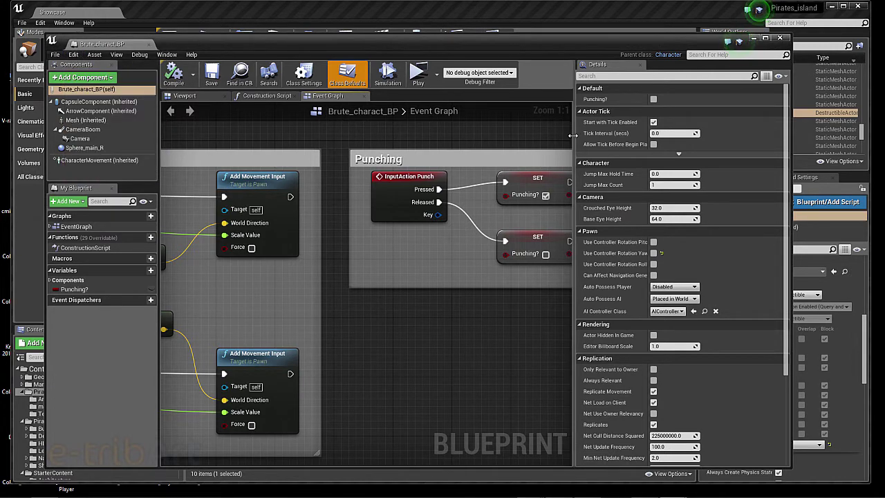
drag(574, 135, 605, 148)
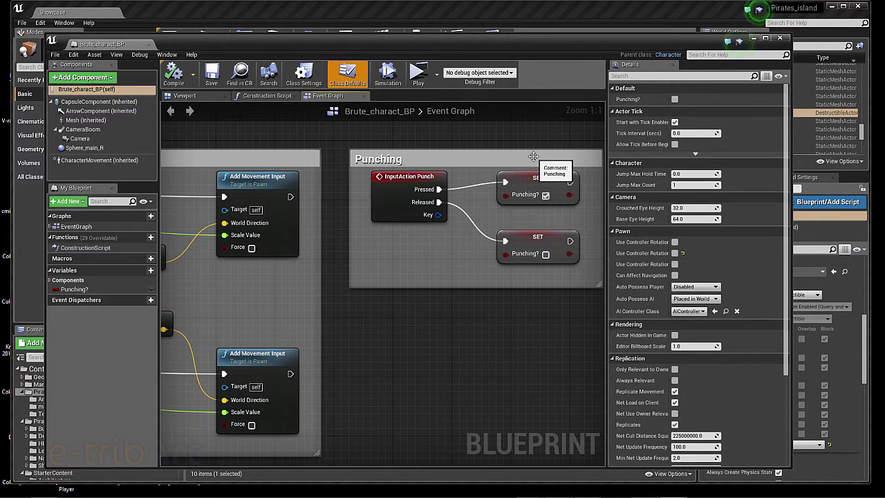
drag(533, 157, 525, 164)
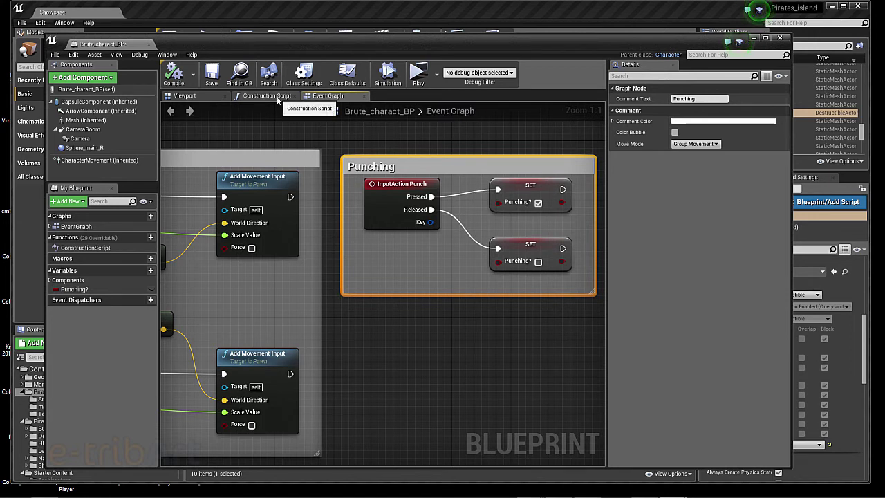
In the blueprint Viewport, select the Sphere_main_R collision sphere on the brute's hand
click(206, 97)
drag(472, 327, 415, 304)
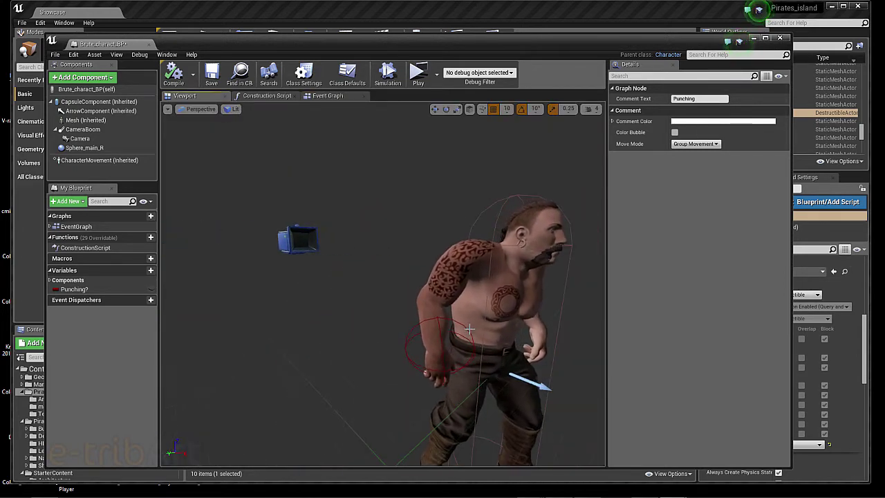
click(467, 328)
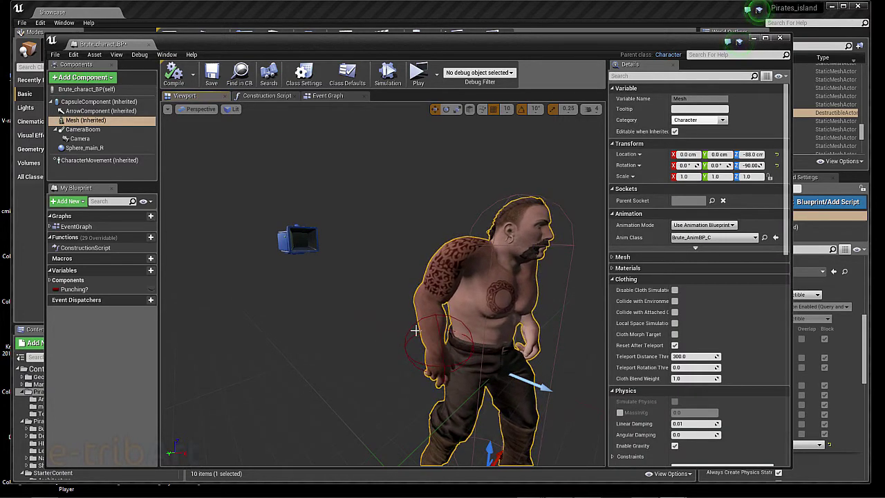
click(435, 340)
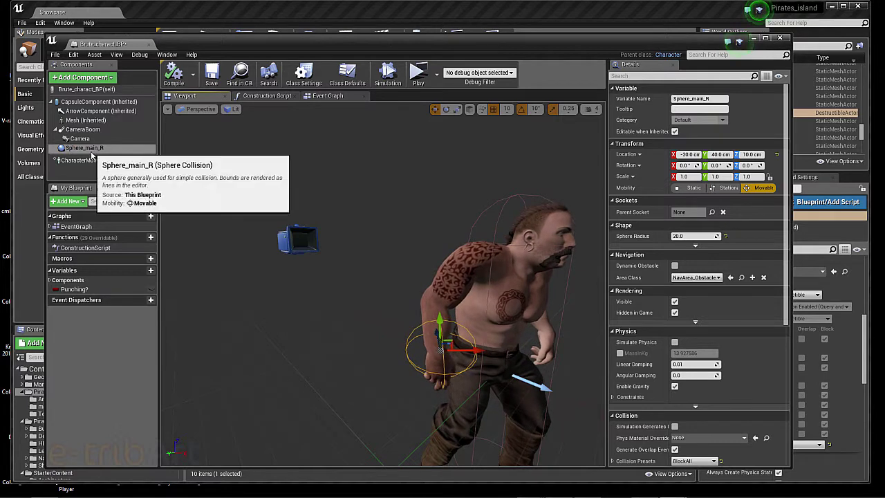
click(97, 152)
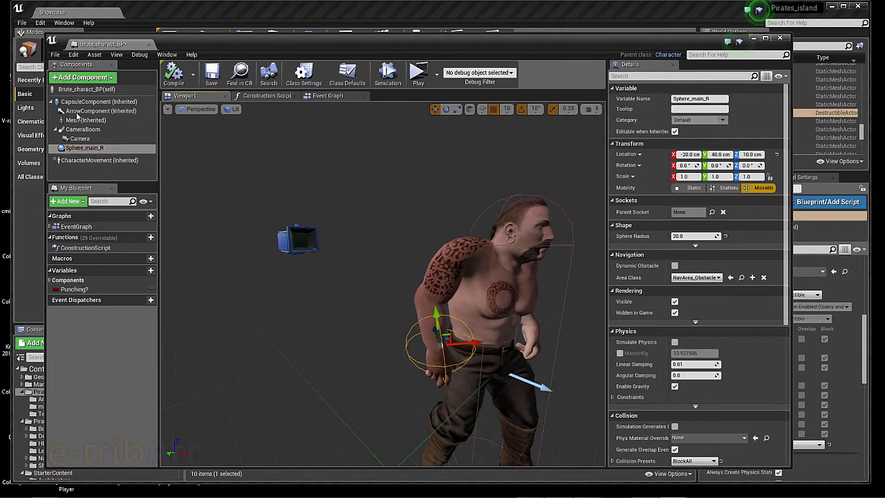
Browse the Add Component list and CapsuleComponent, then reselect Sphere_main_R to show its settings
click(74, 80)
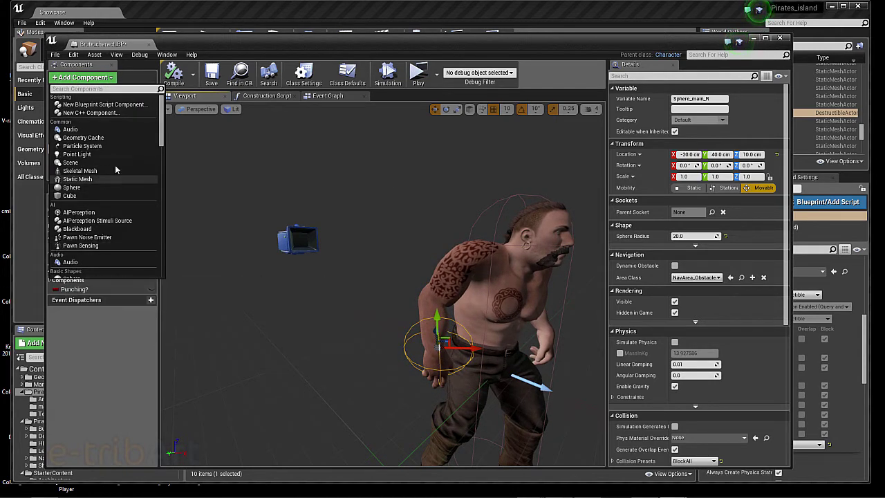
click(222, 181)
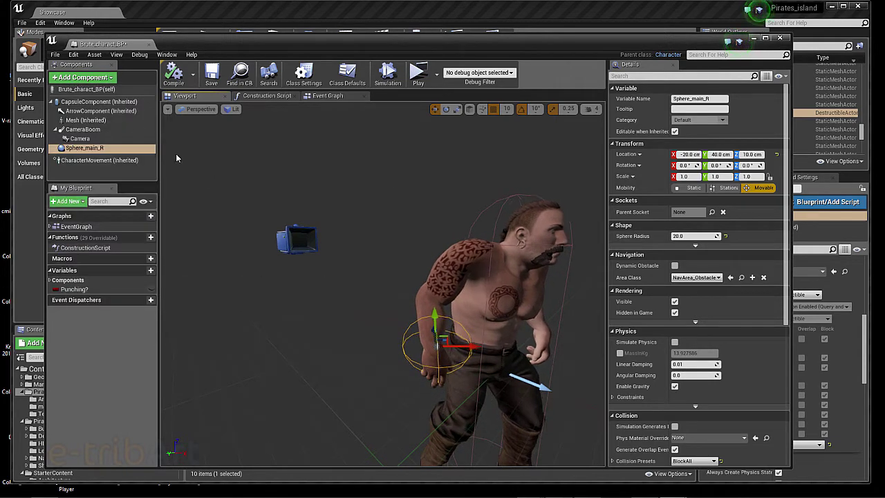
click(91, 104)
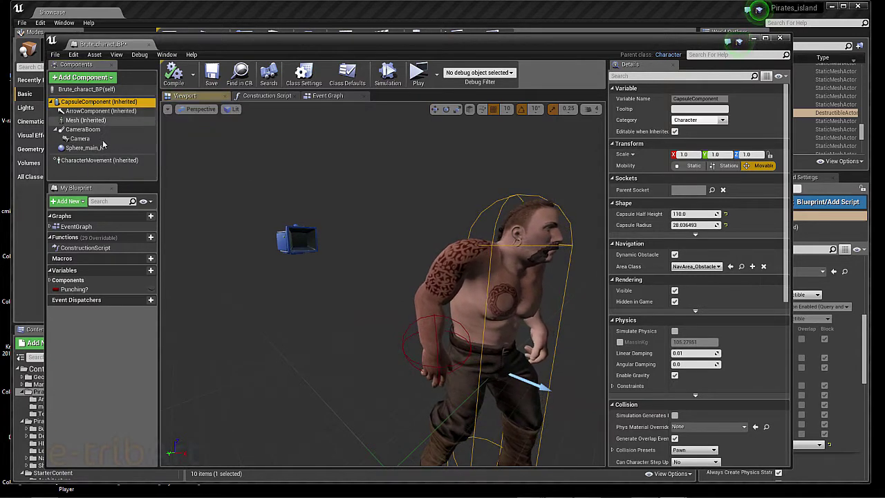
click(82, 78)
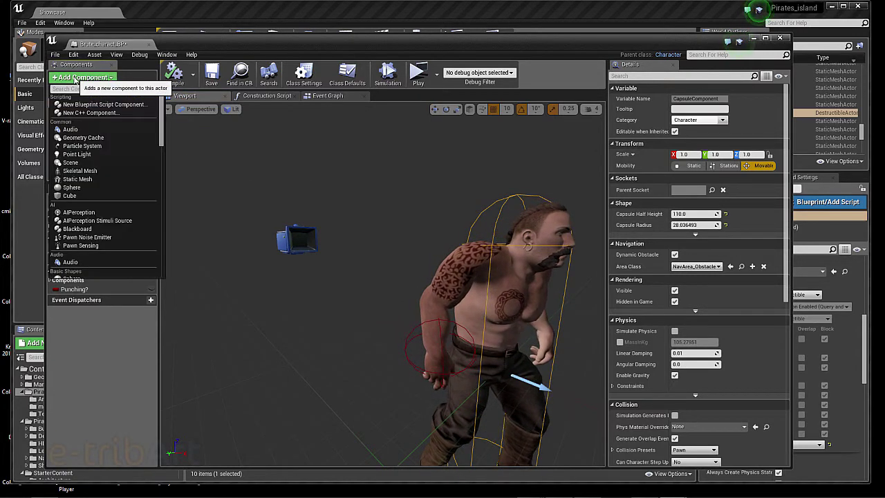
scroll(73, 235, down, 5)
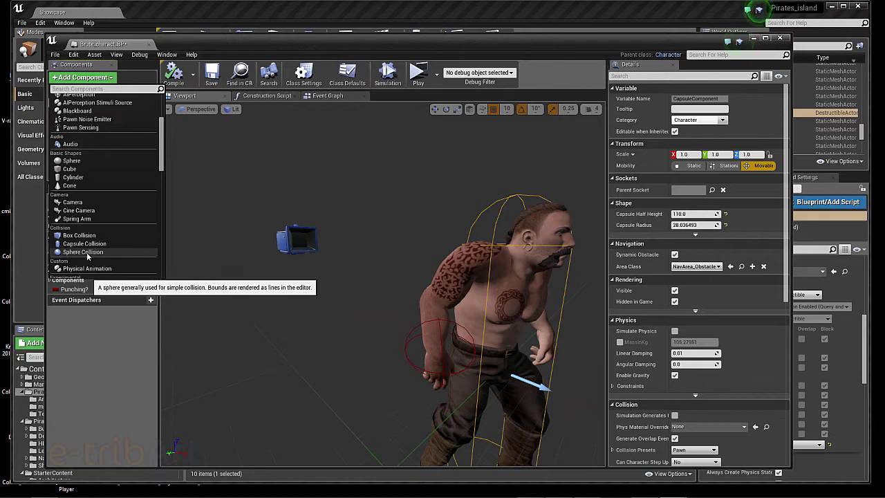
click(212, 157)
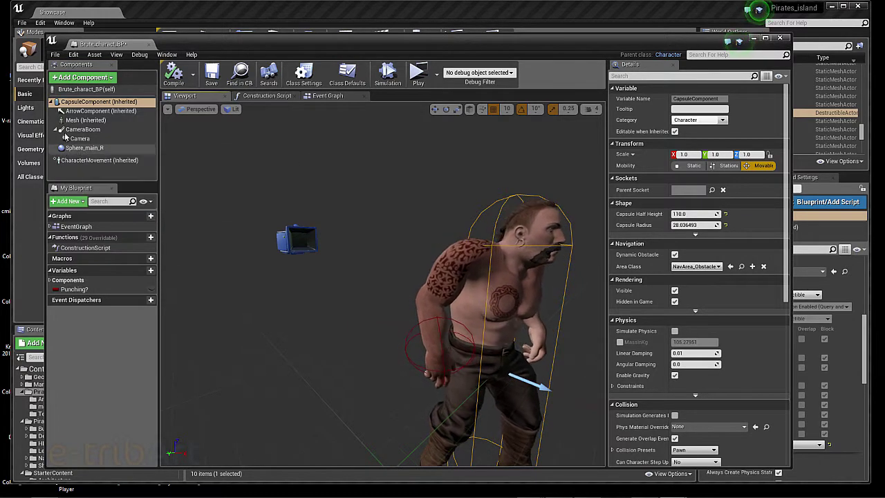
click(61, 148)
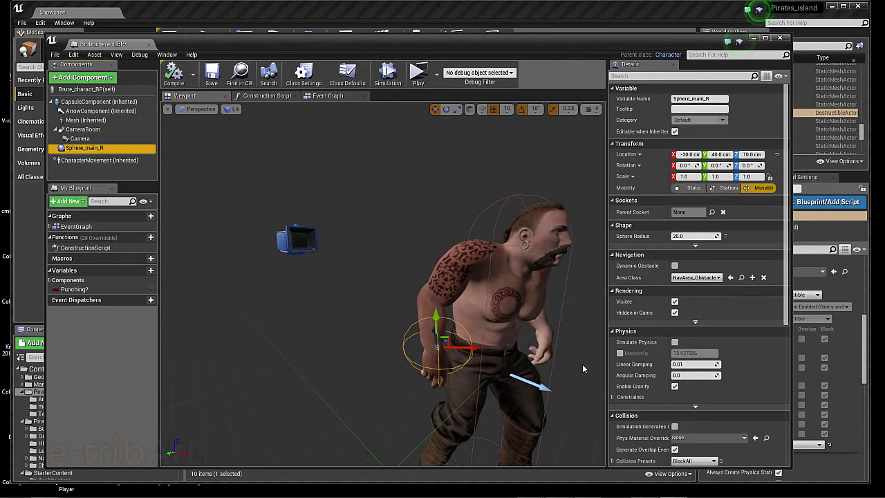
Set Sphere_main_R's Sphere Radius to about 20.221605
drag(583, 364, 581, 319)
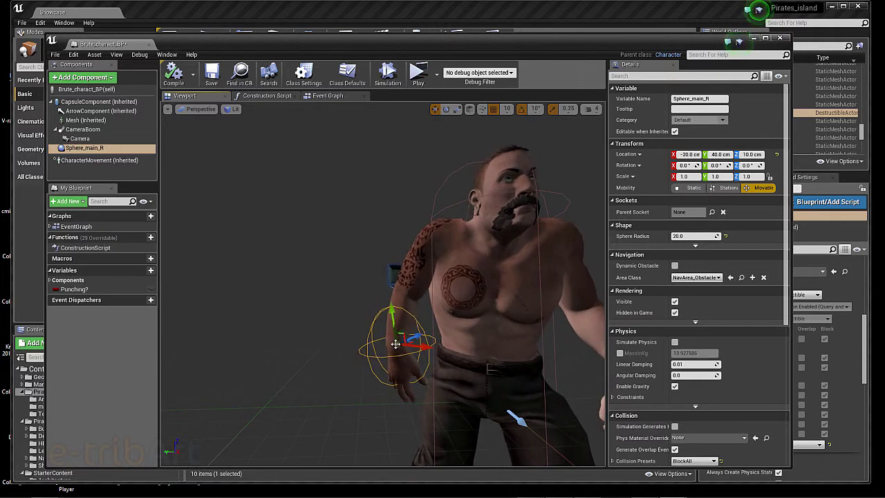
drag(691, 236, 664, 236)
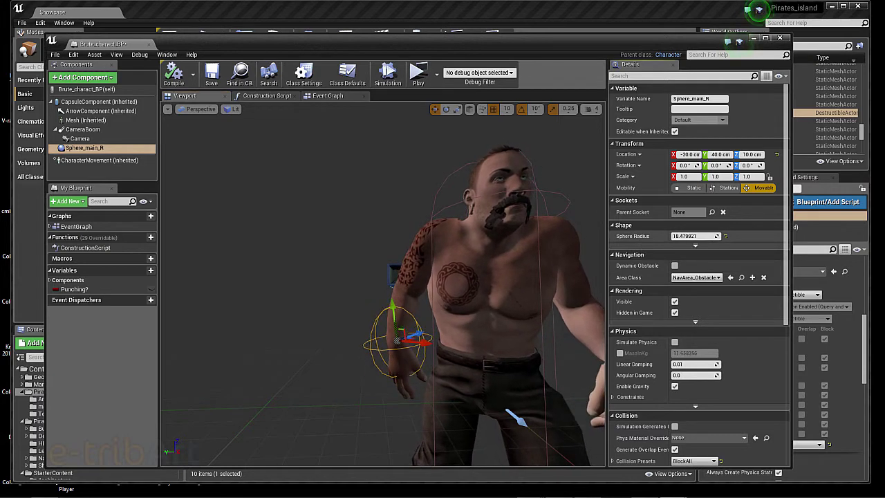
drag(691, 236, 719, 236)
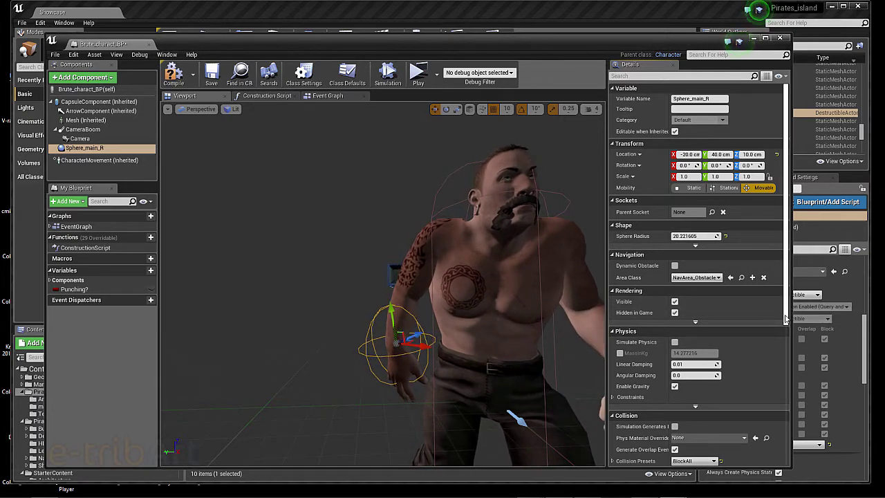
Keep the sphere's Collision Presets on BlockAll
scroll(785, 332, down, 1)
drag(785, 332, 785, 374)
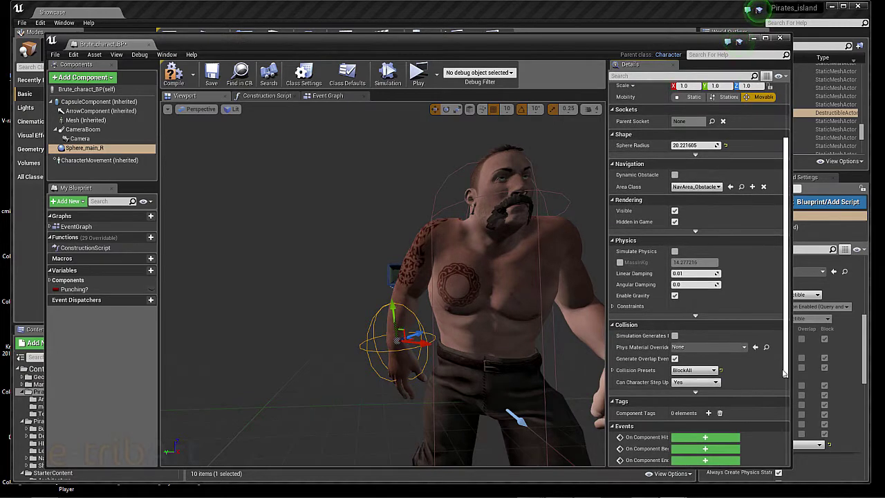
scroll(749, 389, down, 4)
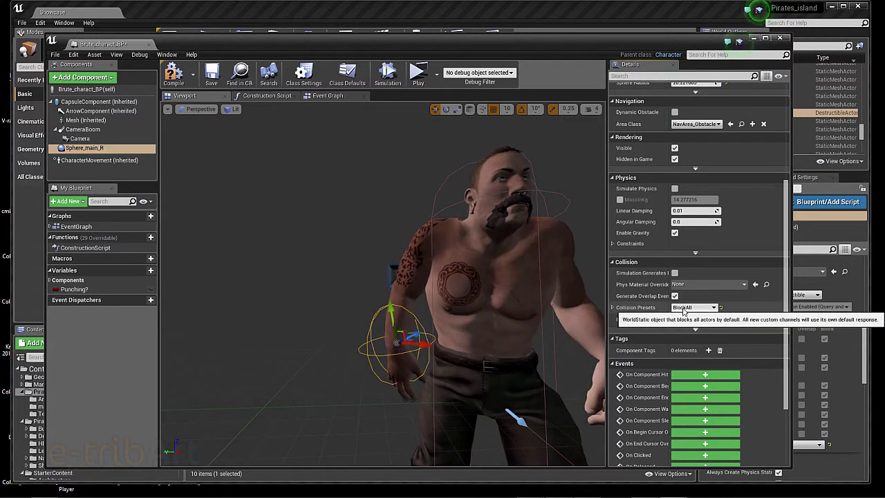
click(683, 309)
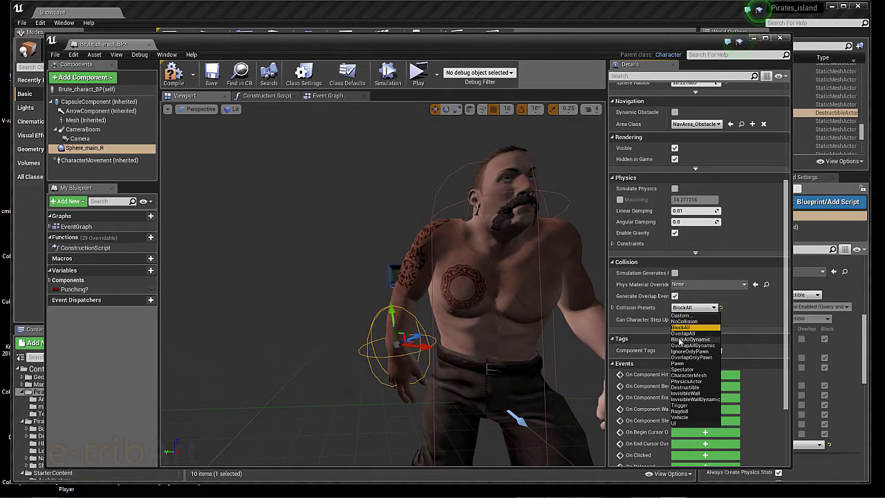
click(683, 327)
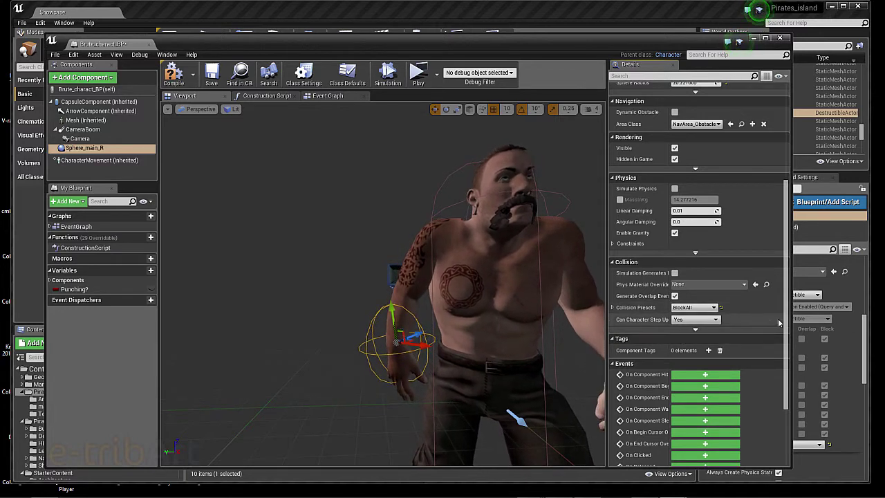
scroll(779, 304, up, 2)
scroll(779, 280, up, 2)
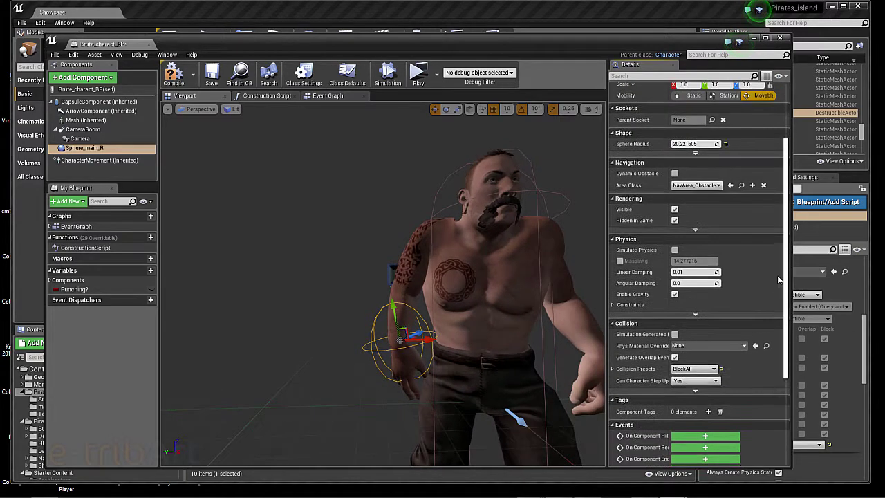
scroll(779, 279, up, 2)
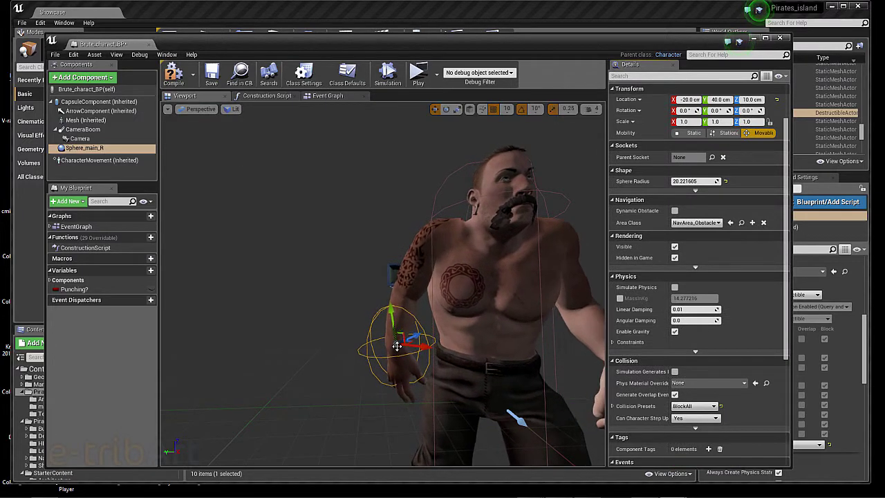
In the Construction Script, reposition the AttachToComponent and Construction Script nodes
click(255, 98)
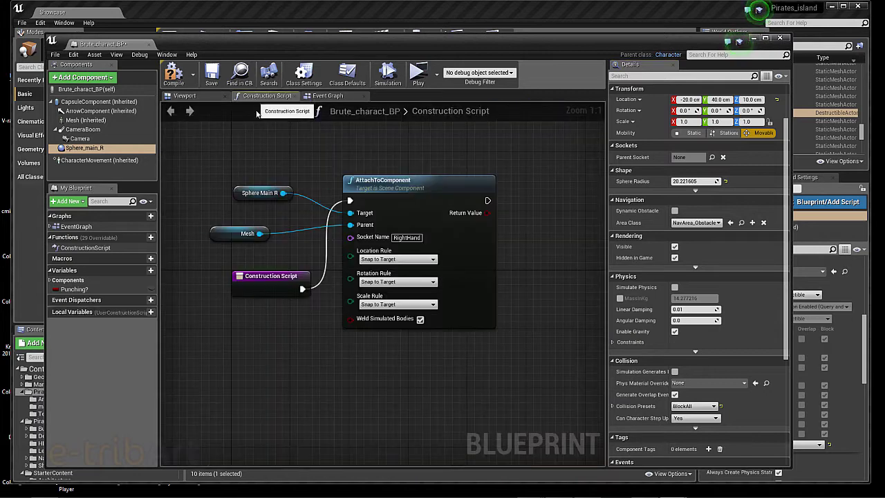
click(316, 97)
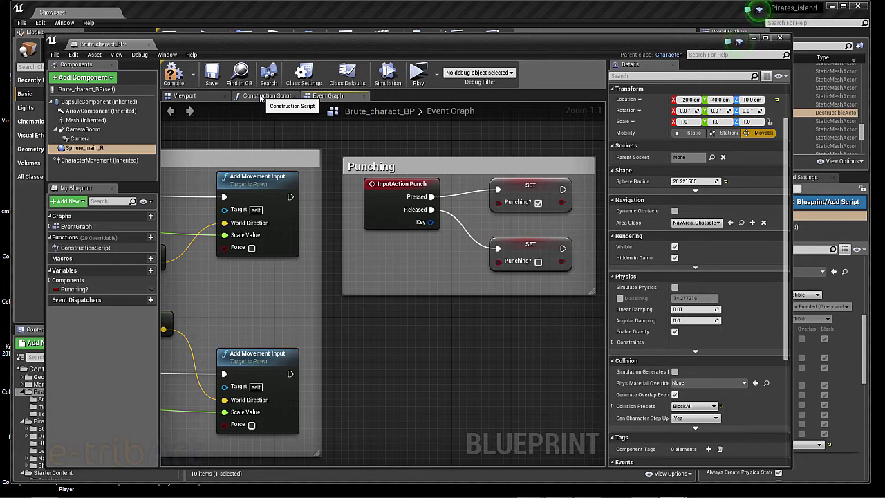
click(261, 99)
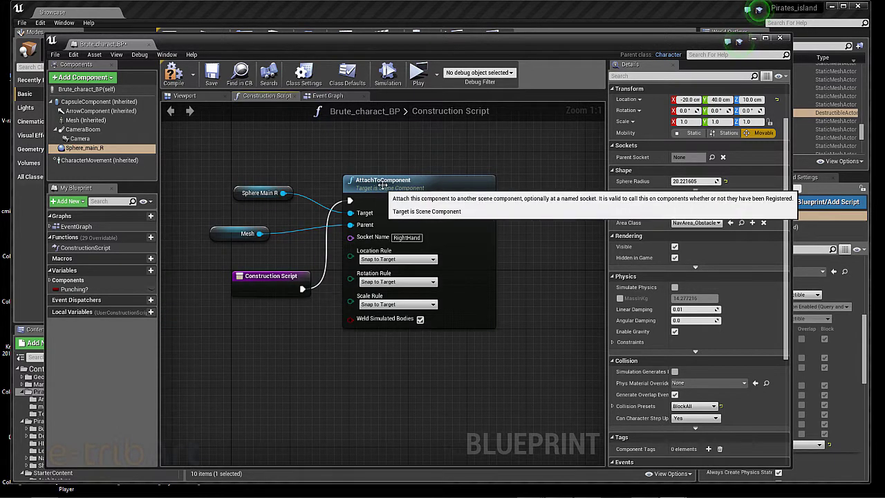
drag(384, 182, 397, 182)
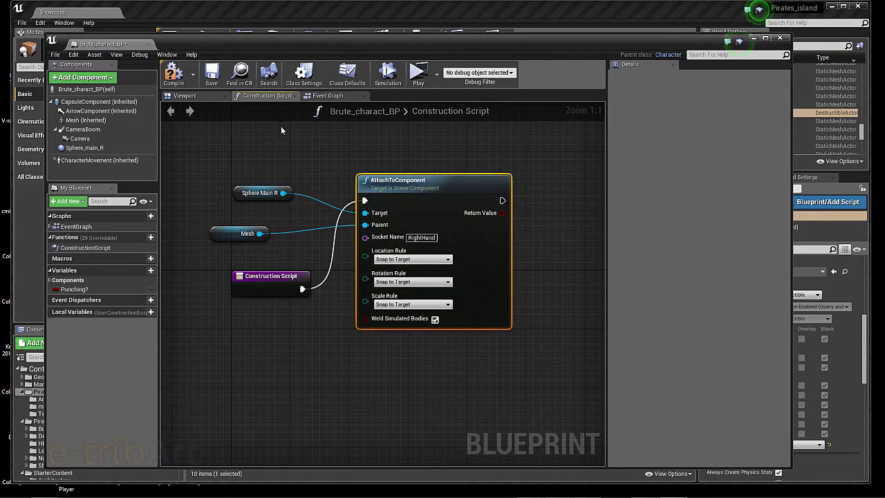
mouse_move(404, 187)
drag(263, 283, 240, 297)
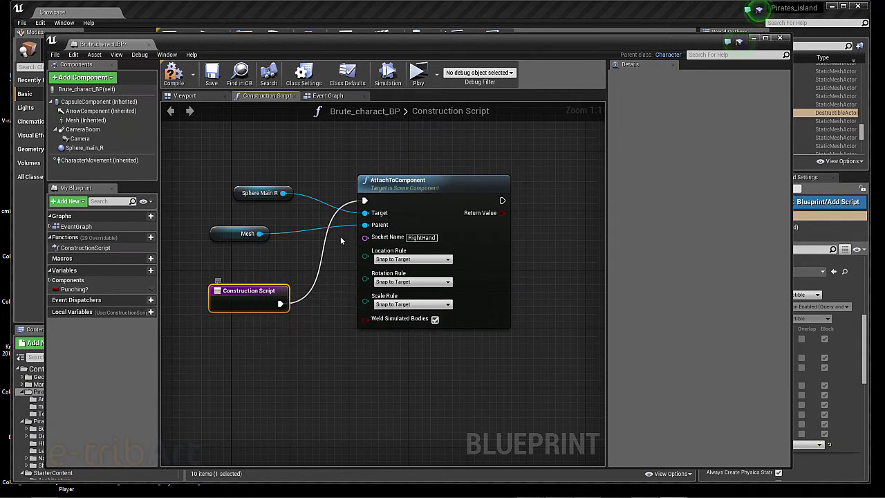
click(395, 181)
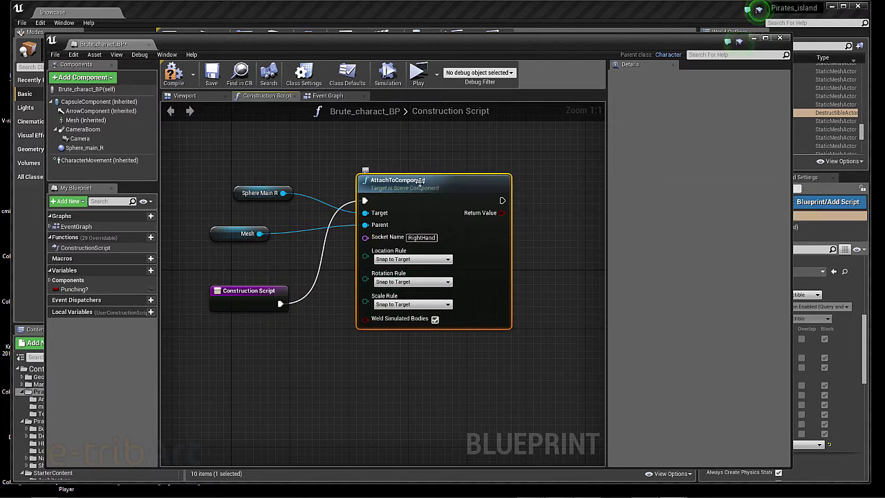
Search 'atta' in the graph's action list and add an AttachToComponent node
right_click(314, 366)
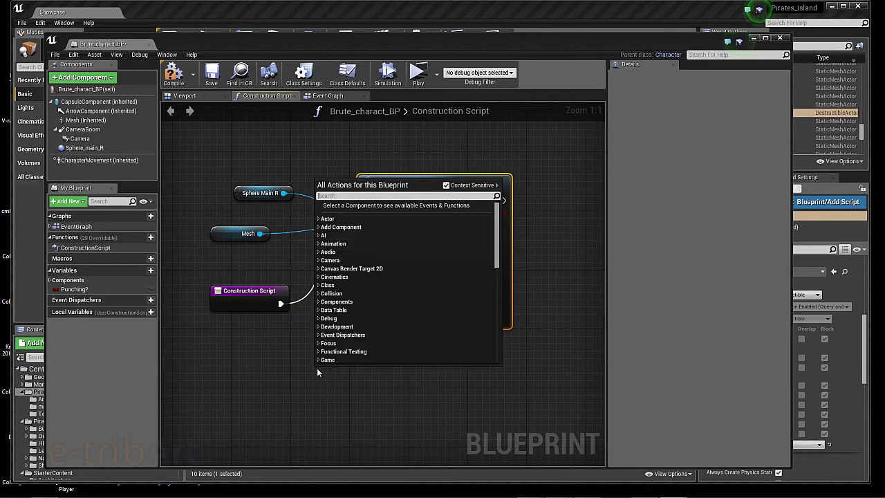
text(atta)
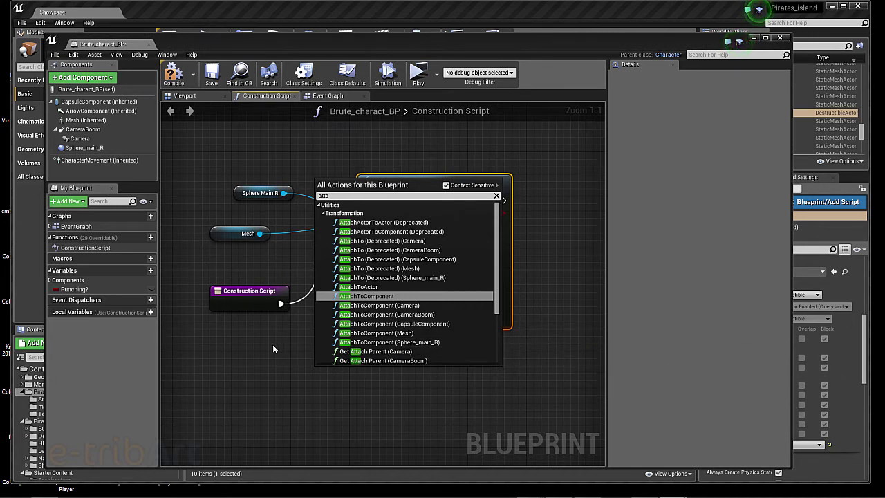
key(Return)
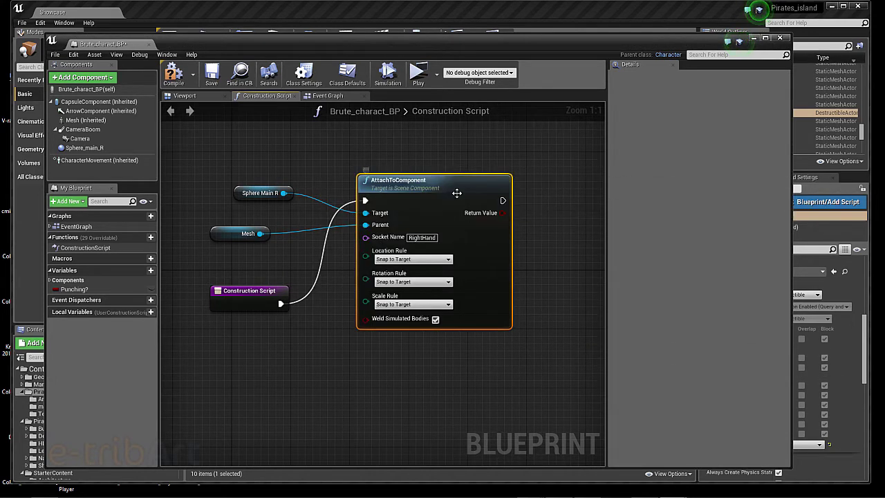
Wire Sphere Main R to Target and Mesh to Parent, then select Brute_root01_Skeleton
drag(283, 193, 255, 200)
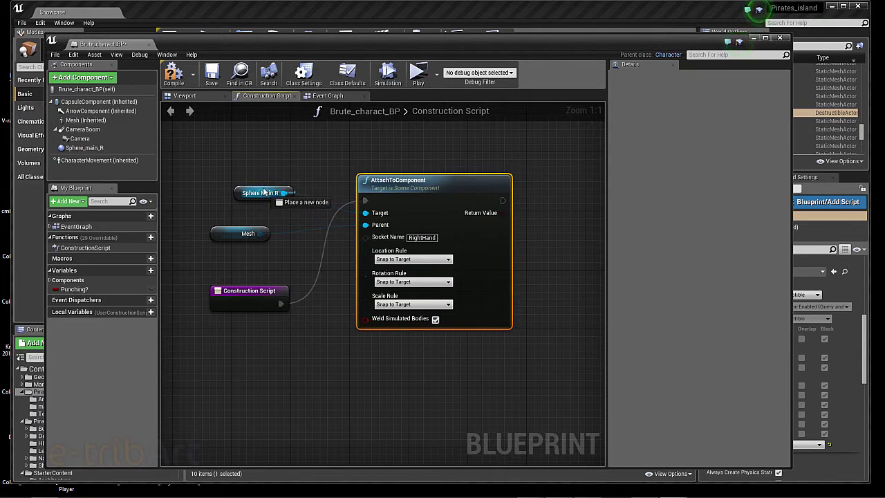
click(328, 174)
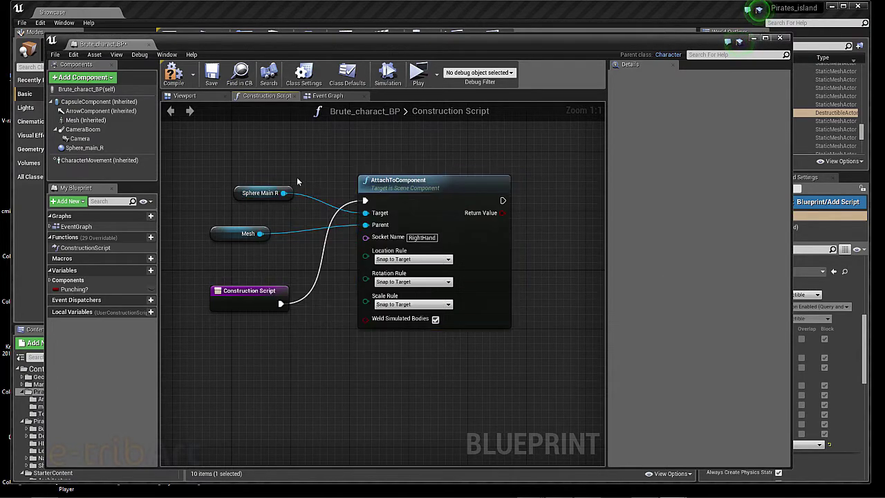
drag(251, 188, 236, 184)
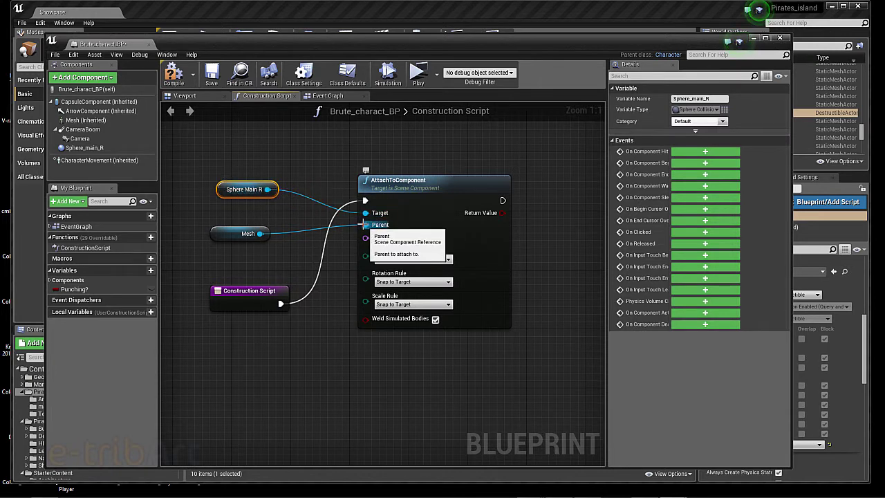
drag(365, 225, 309, 225)
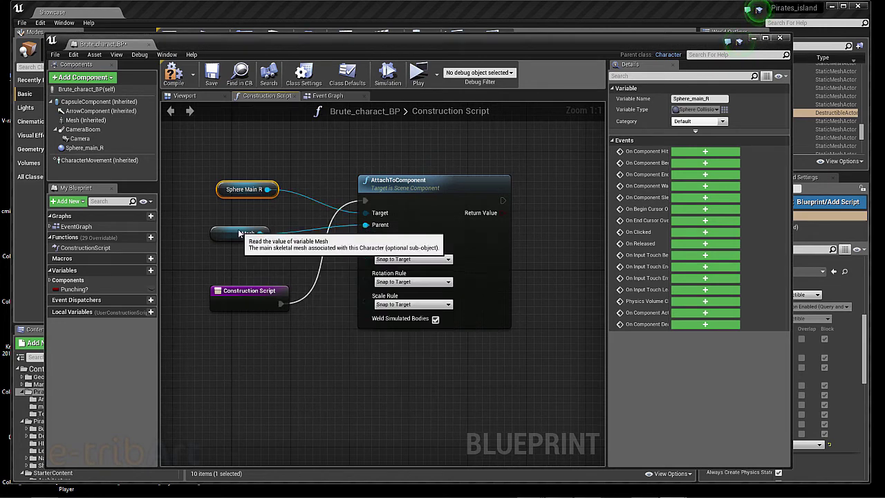
drag(260, 233, 365, 225)
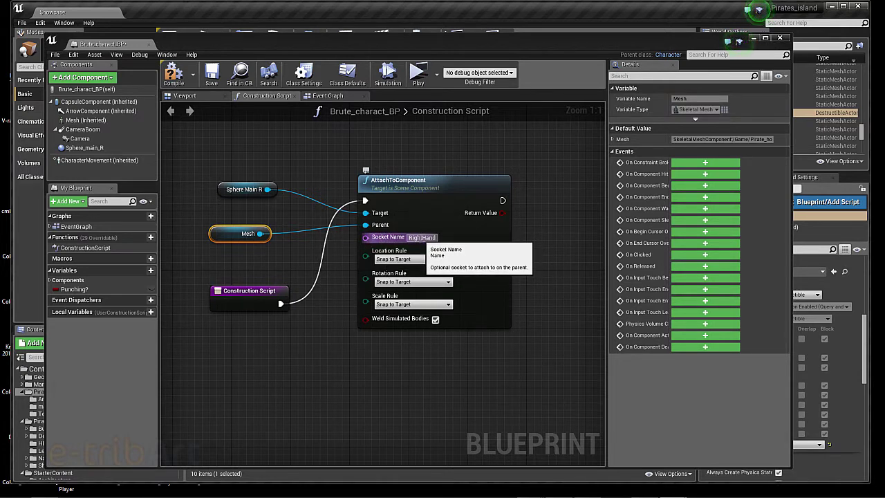
mouse_move(228, 40)
mouse_down()
mouse_move(234, 441)
mouse_move(268, 428)
mouse_up()
click(491, 383)
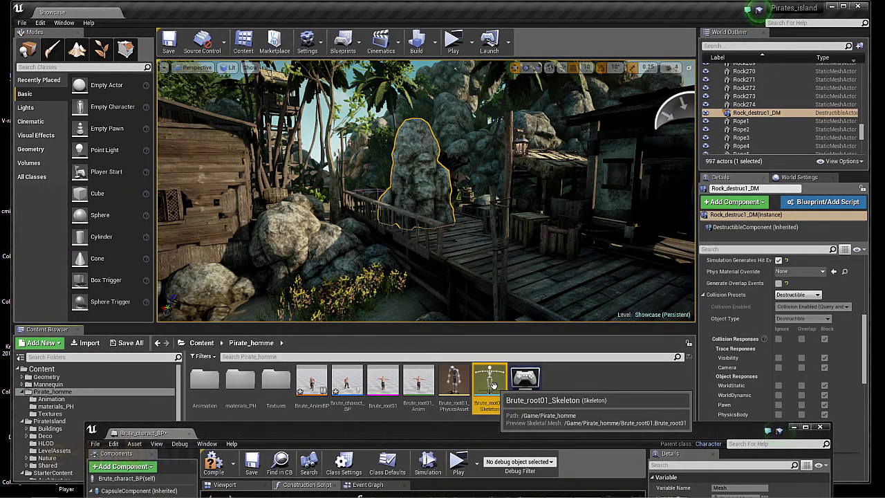
Open Brute_root01_Skeleton, select the RightHand bone, and return to the Construction Script
double_click(492, 384)
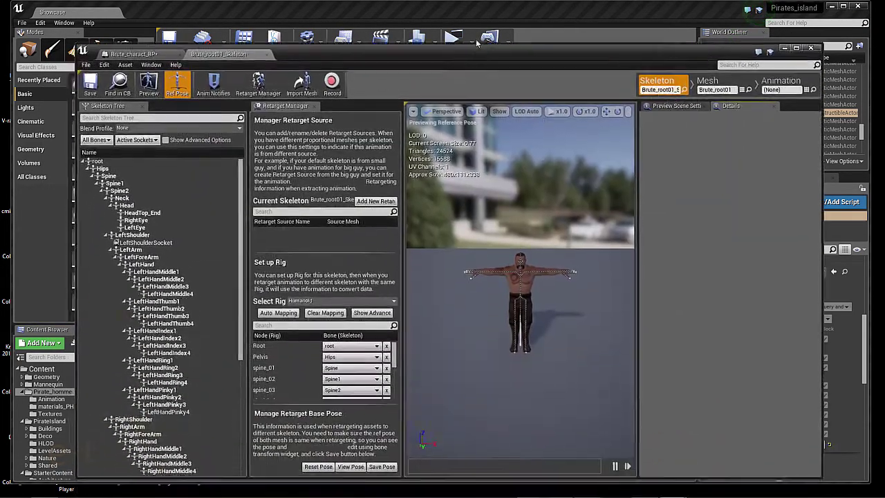
drag(477, 43, 483, 27)
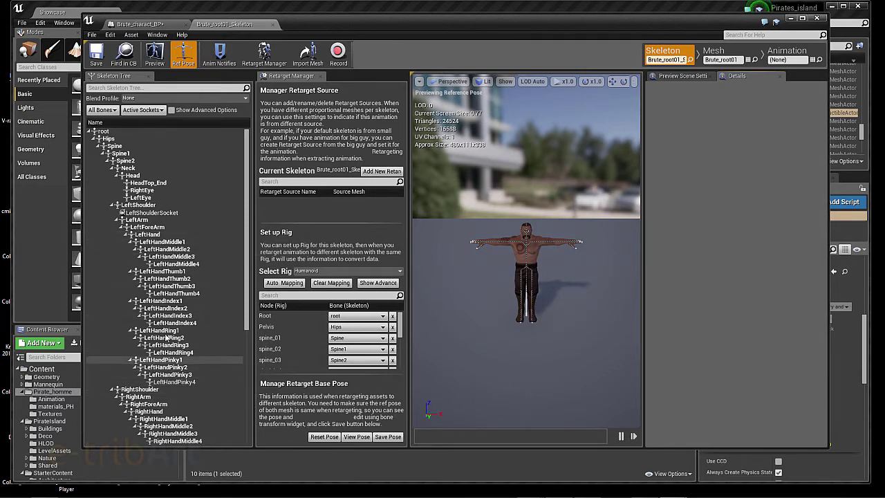
scroll(146, 423, down, 5)
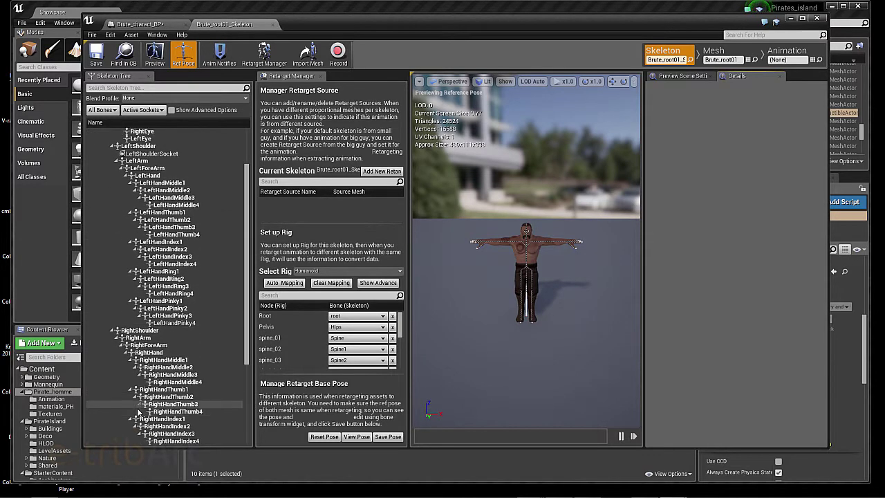
scroll(145, 415, down, 3)
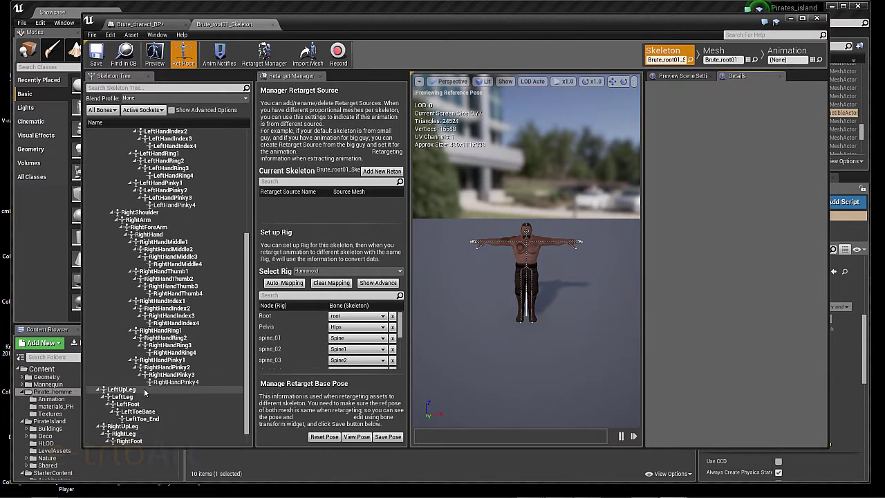
click(156, 236)
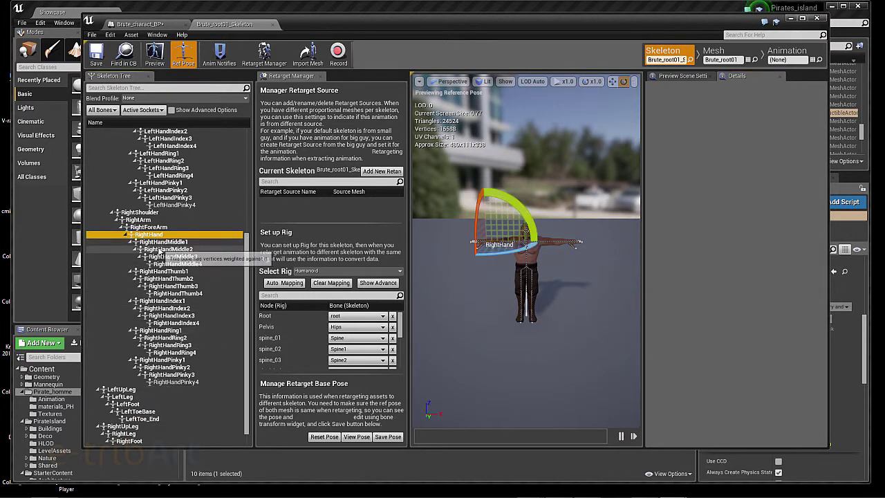
click(141, 25)
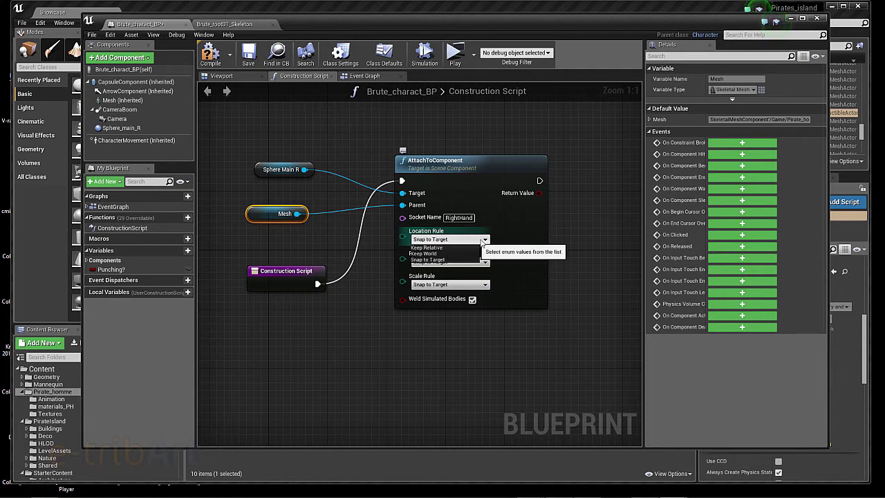
Compile and save Brute_charact_BP
click(435, 237)
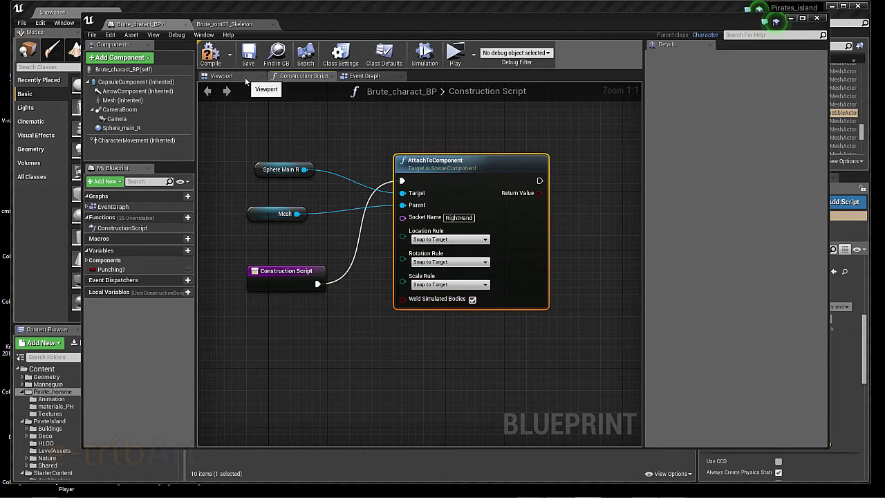
click(201, 55)
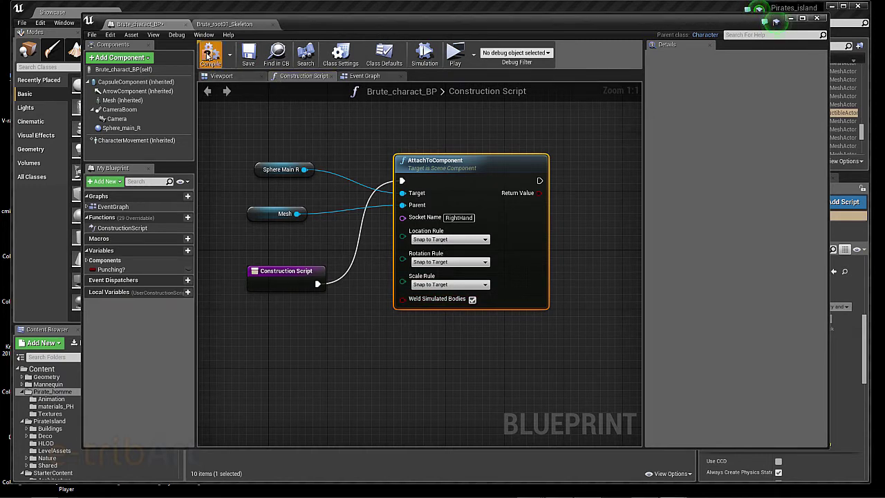
click(247, 55)
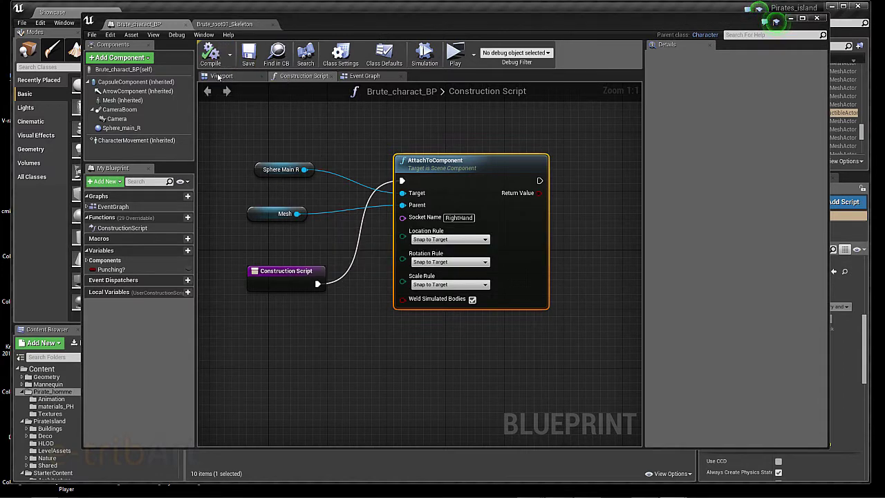
In the Viewport, select Sphere_main_R and orbit to check it sits at the right hand
click(221, 75)
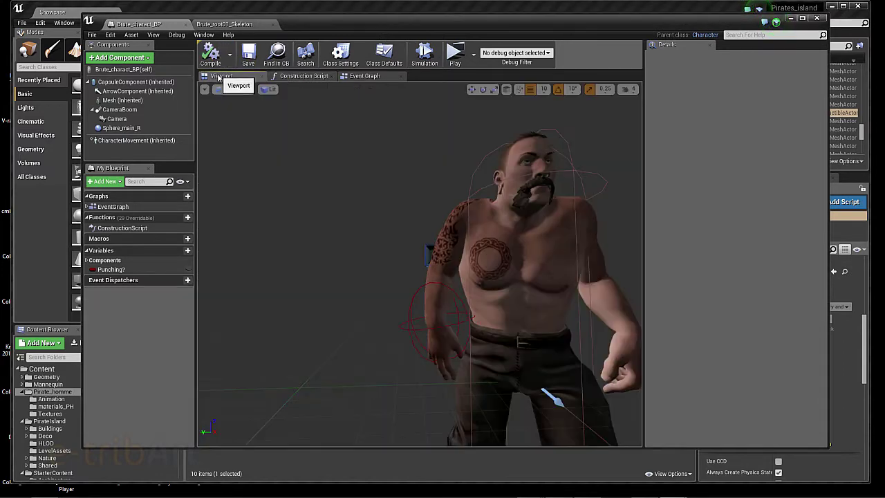
click(458, 308)
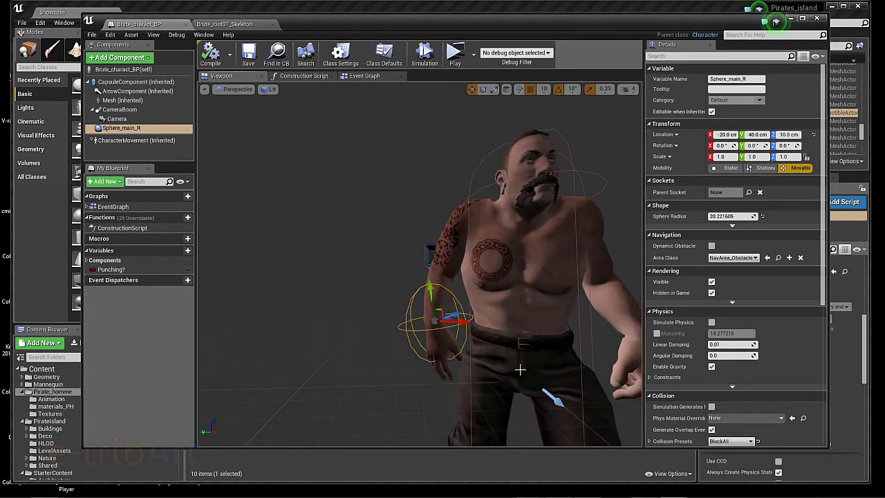
alt+drag(519, 369, 474, 322)
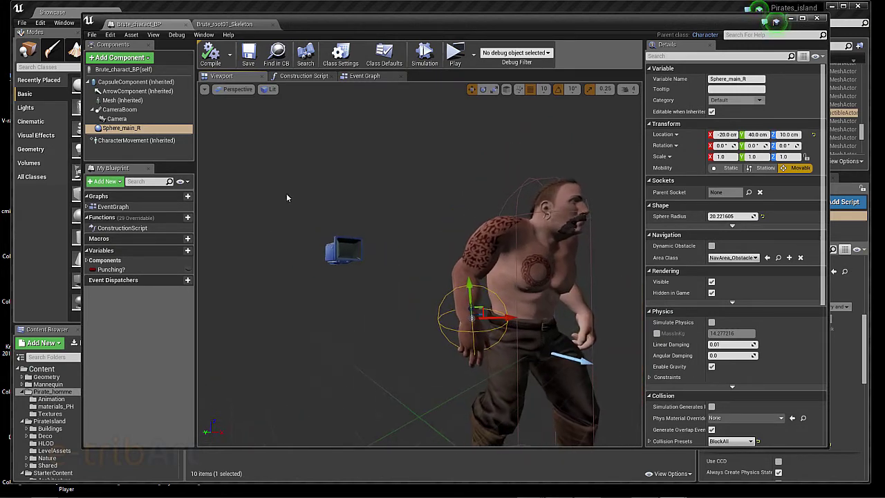
click(247, 61)
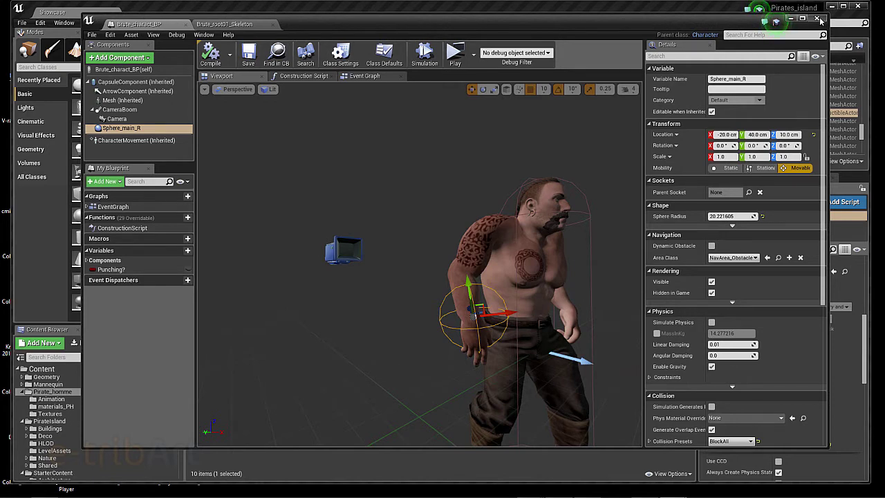
Close the brute blueprint editor and view the destructible rock in the level
click(818, 18)
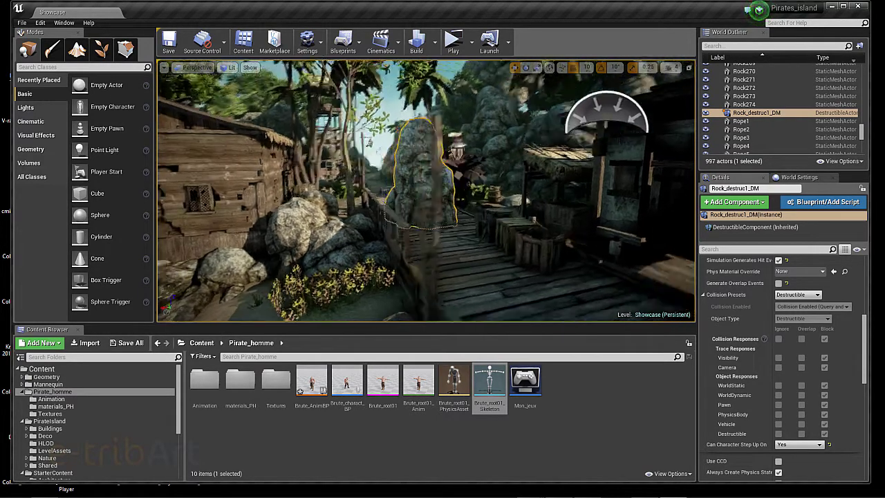
alt+drag(476, 243, 476, 244)
alt+drag(425, 173, 421, 215)
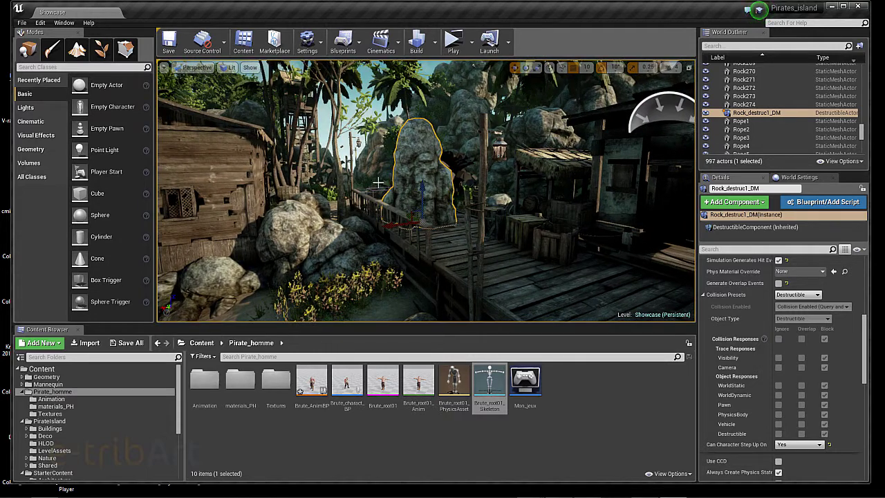
Browse to Content > PirateIsland > Nature and select the Rock3 static mesh
click(202, 343)
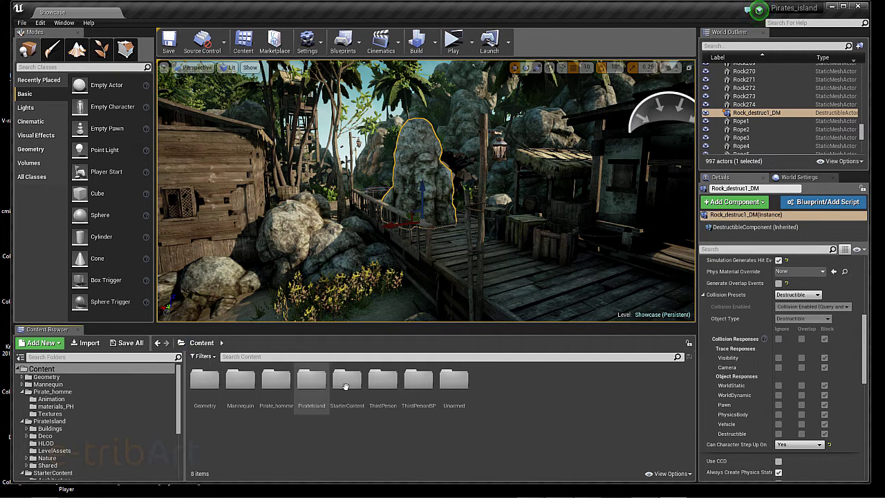
click(316, 386)
double_click(316, 386)
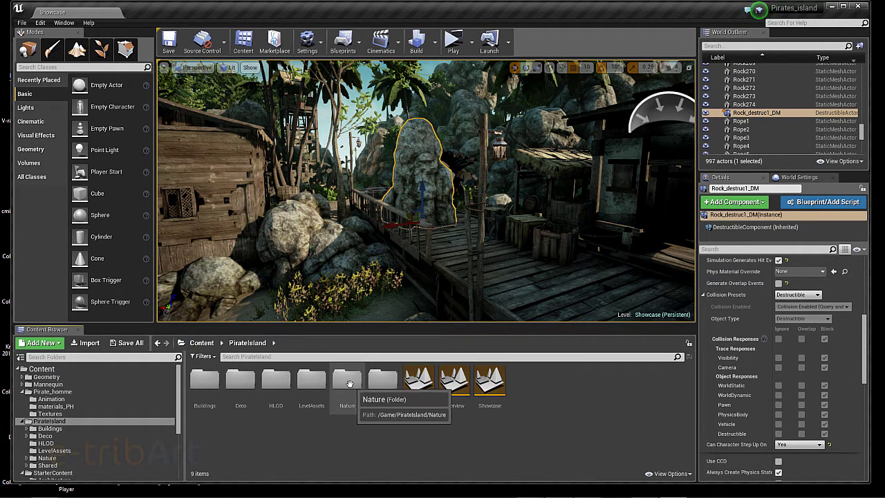
double_click(347, 382)
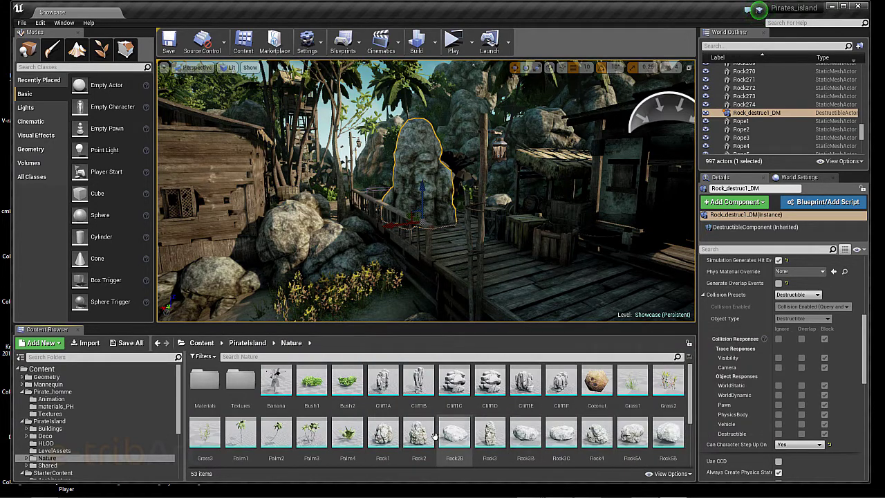
click(482, 434)
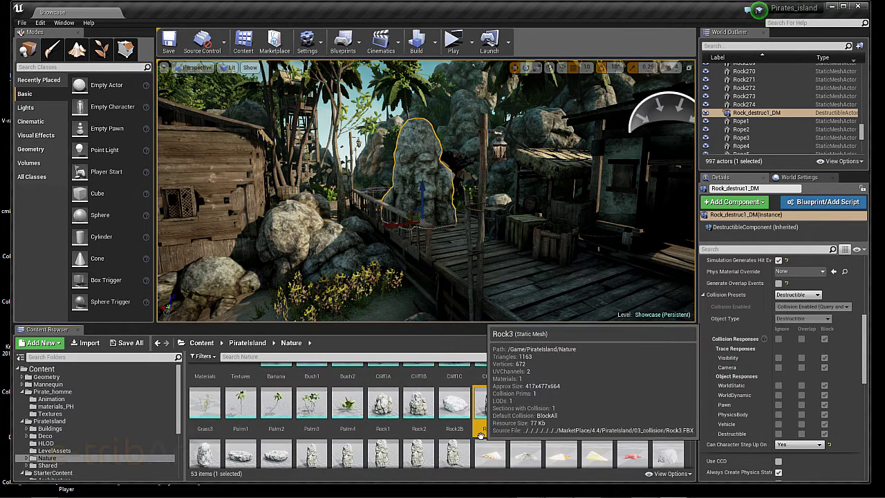
scroll(482, 434, down, 2)
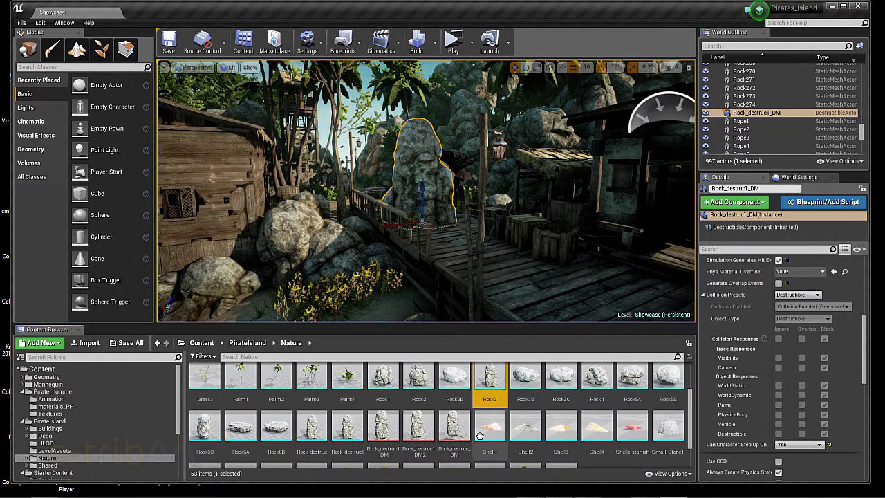
scroll(480, 435, up, 2)
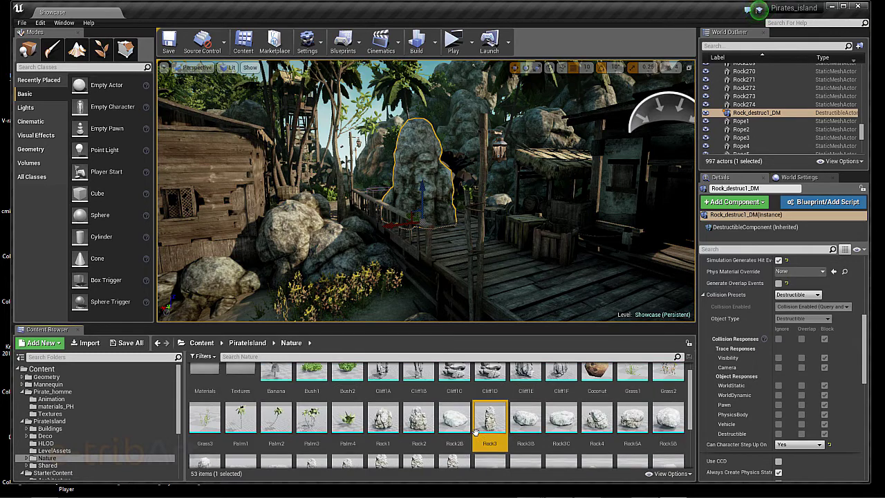
scroll(476, 432, up, 1)
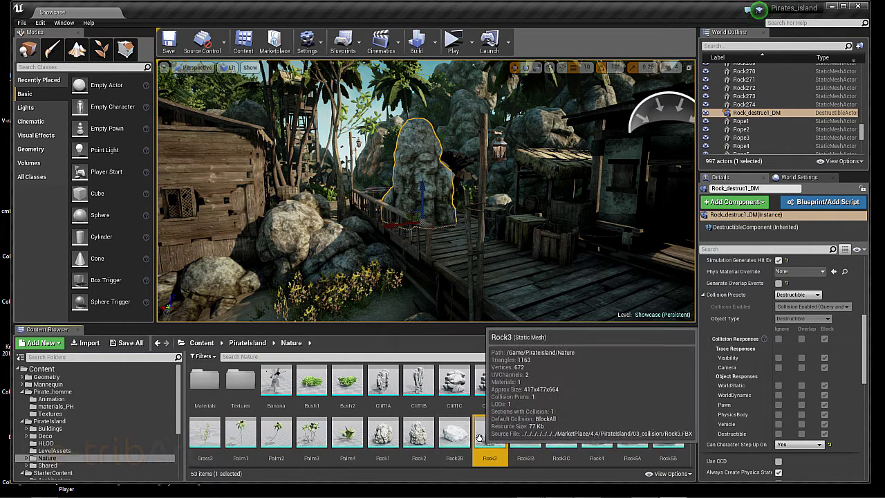
scroll(475, 434, down, 1)
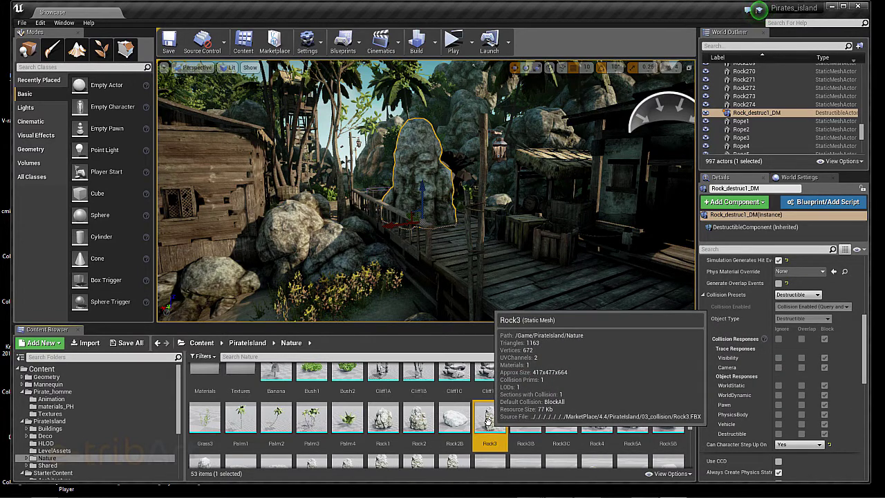
Duplicate Rock3, accept the name Rock5, and bring up Rock5's context menu
right_click(488, 422)
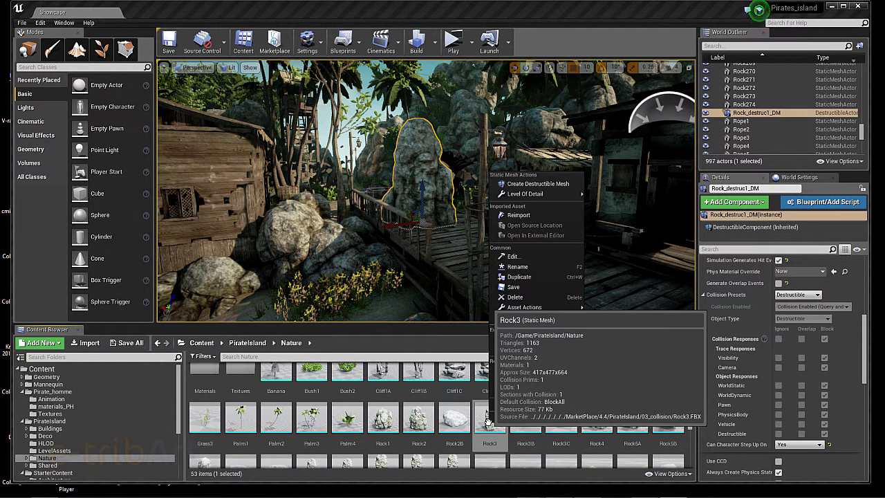
click(523, 278)
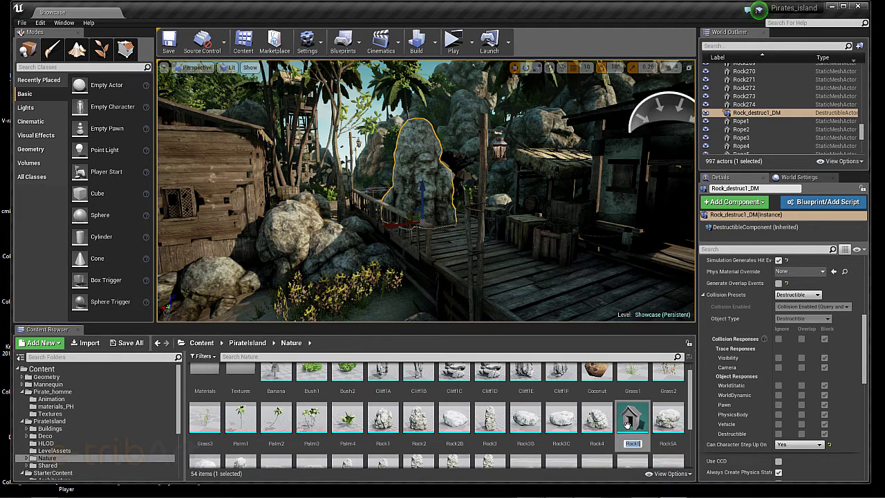
key(Return)
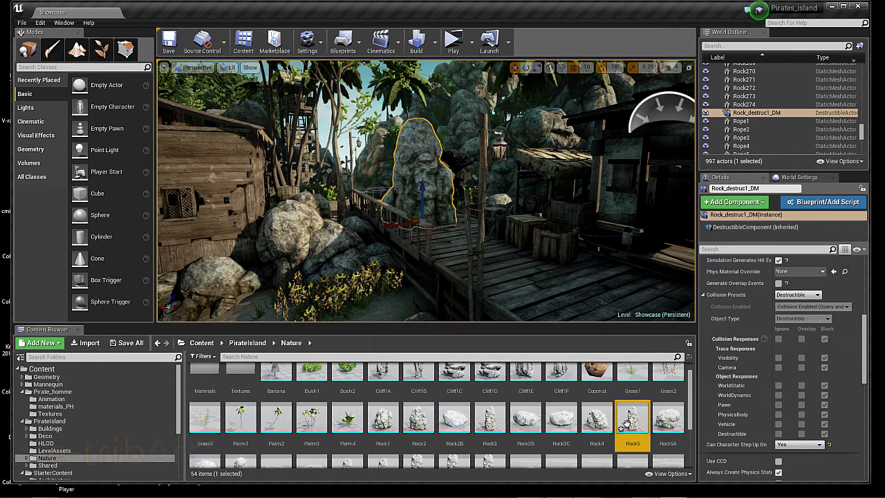
right_click(632, 420)
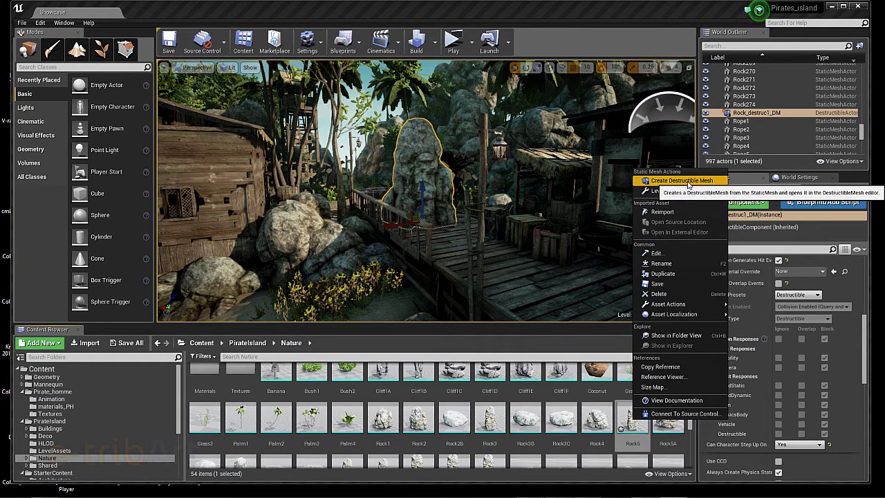
Make Rock5 a destructible mesh with Damage Threshold 5.0 and Enable Impact Damage ticked
click(682, 180)
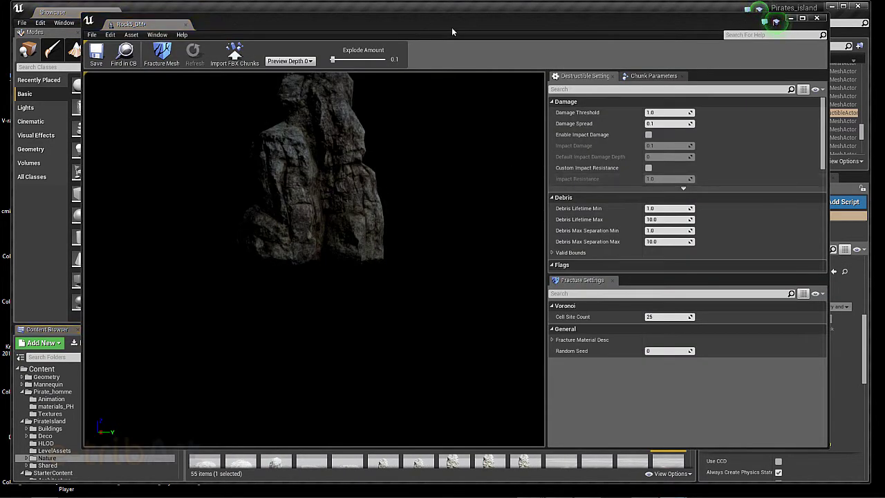
drag(441, 24, 427, 39)
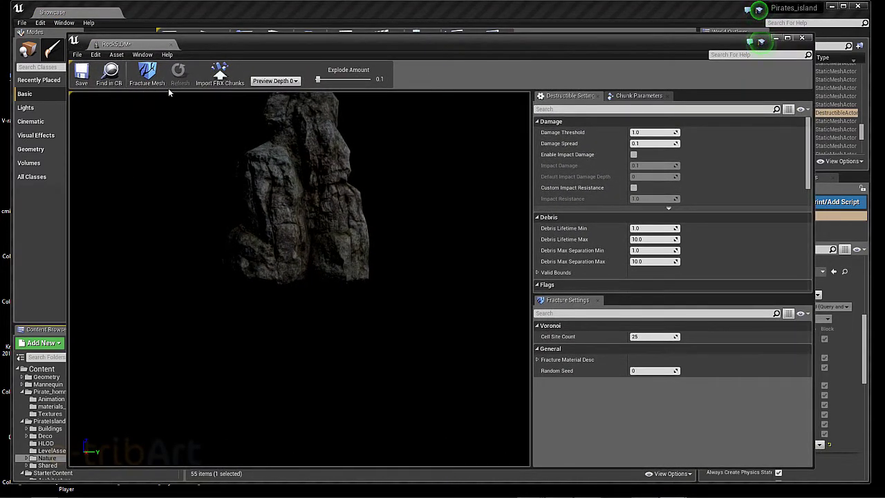
mouse_move(387, 325)
mouse_down()
mouse_move(379, 331)
mouse_move(387, 304)
mouse_up()
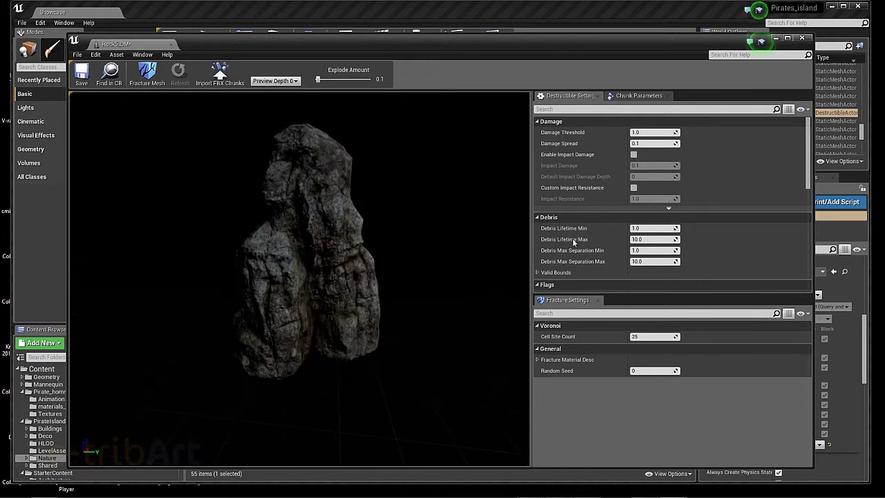
click(646, 133)
text(5)
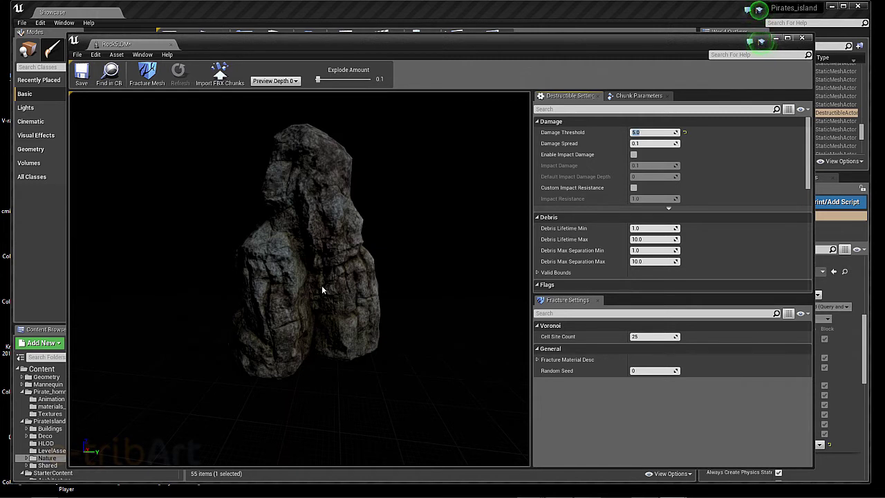
click(635, 155)
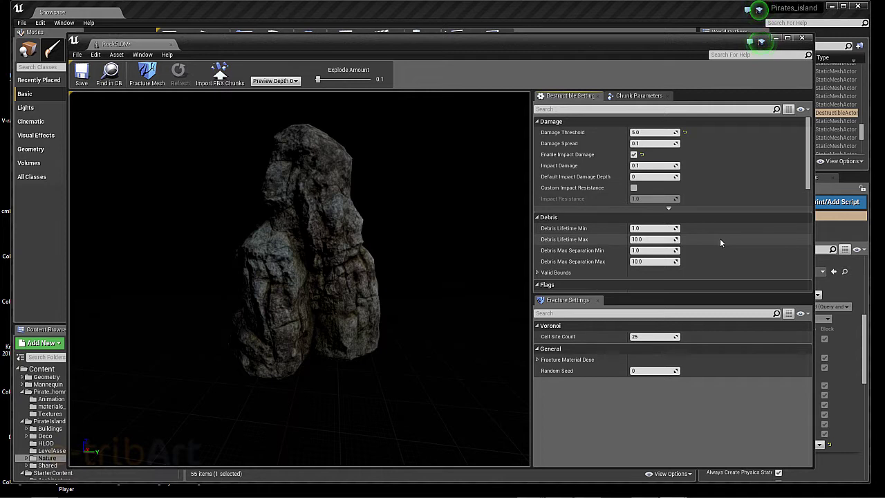
Tick the Accumulate Damage and World Support flags in Destructible Settings
scroll(720, 238, down, 2)
scroll(721, 239, down, 2)
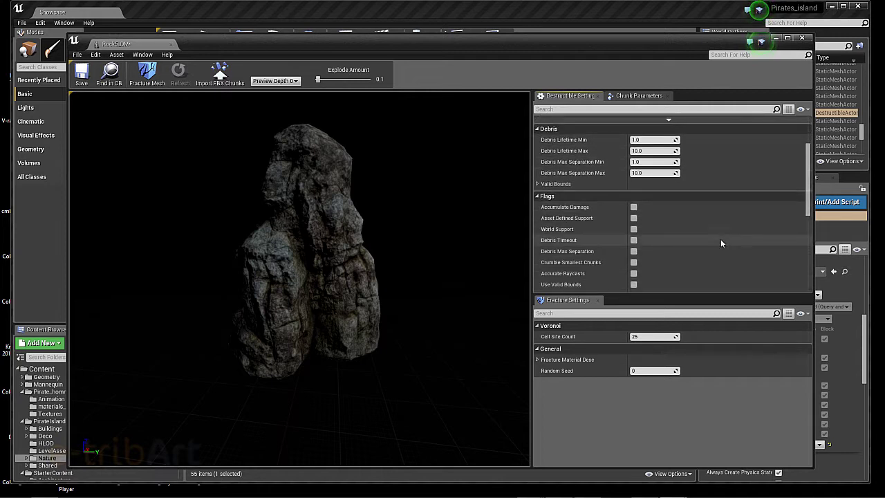
click(635, 208)
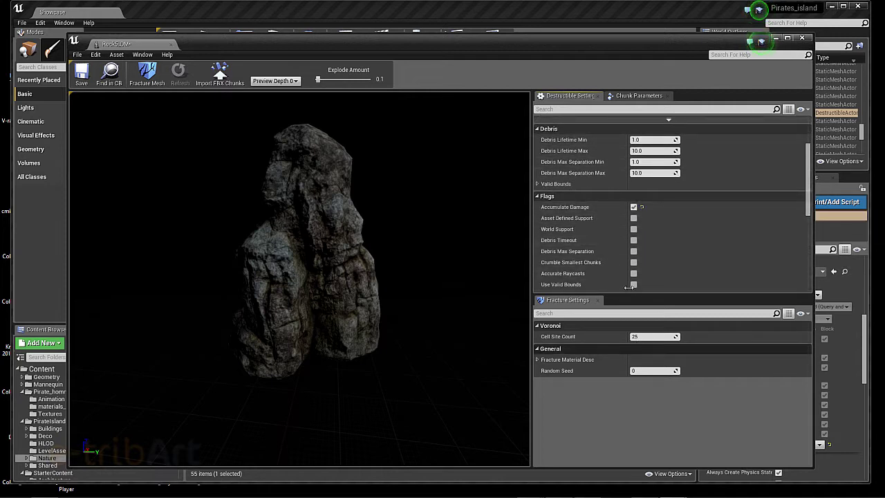
click(634, 229)
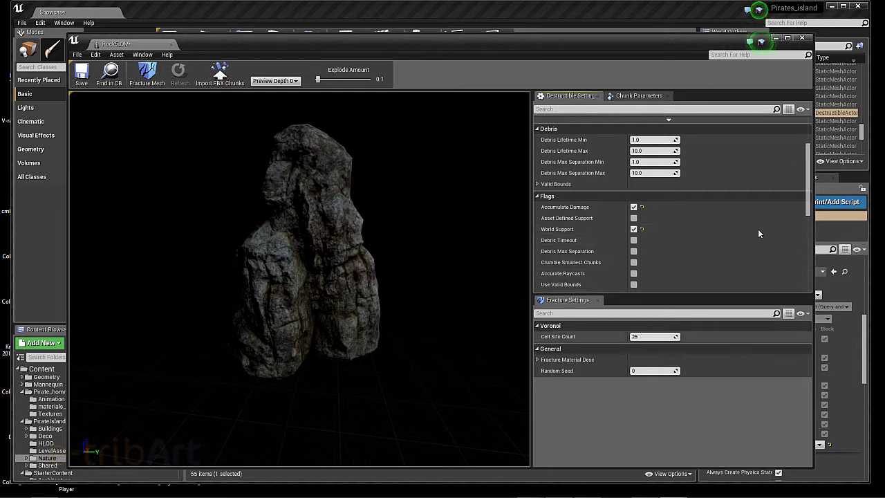
scroll(730, 263, down, 1)
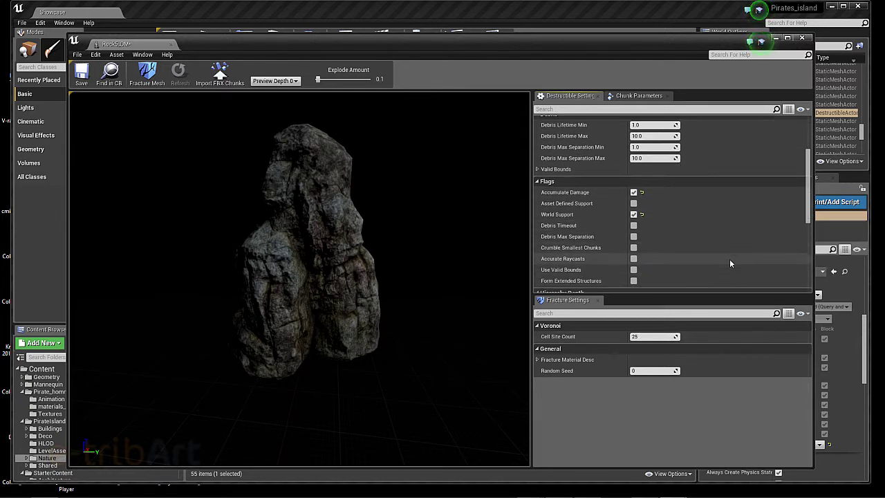
scroll(727, 259, up, 3)
scroll(725, 258, up, 3)
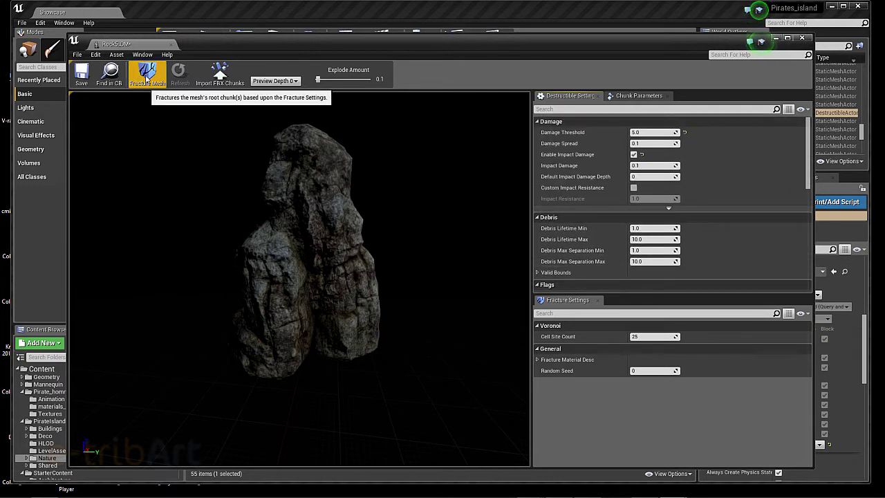
Fracture the rock, raise Cell Site Count to 39, and fracture it again
click(147, 78)
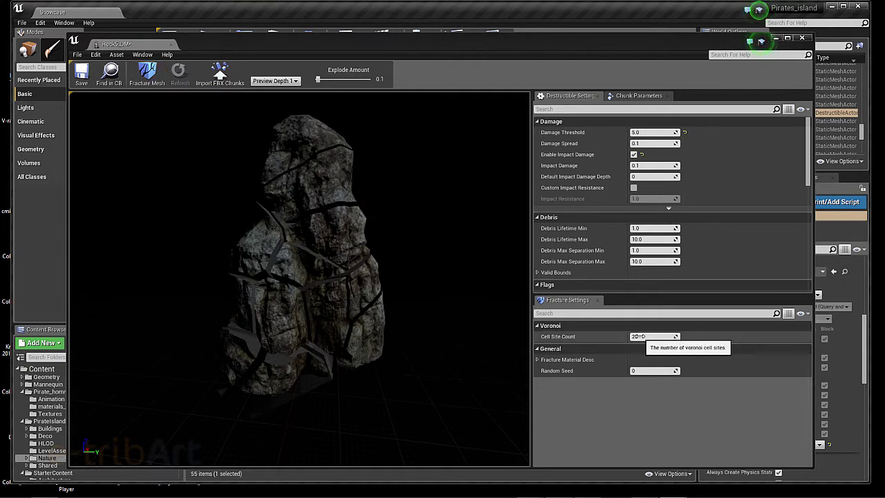
drag(638, 336, 645, 336)
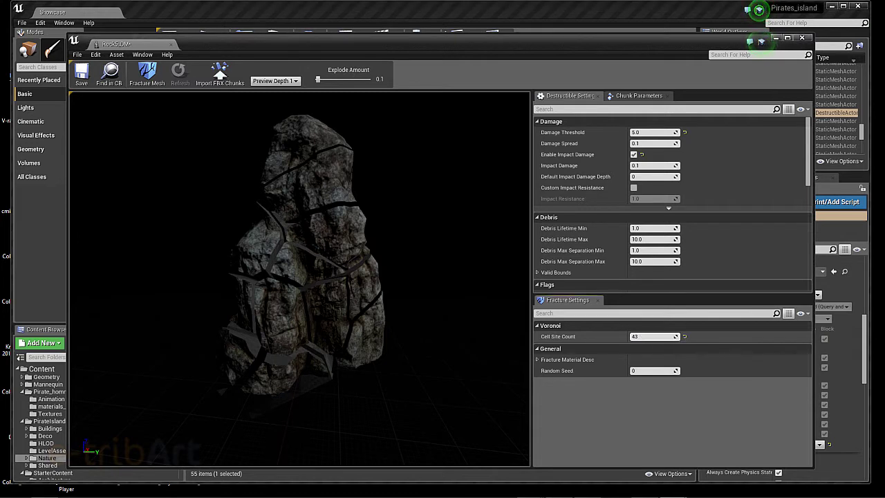
click(151, 73)
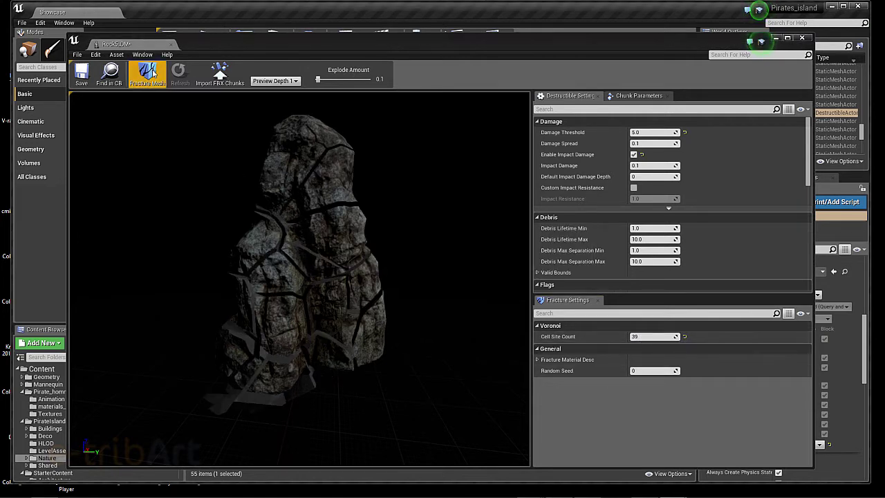
Set Explode Amount to 1.0 to preview the chunks fully apart
drag(318, 81, 327, 81)
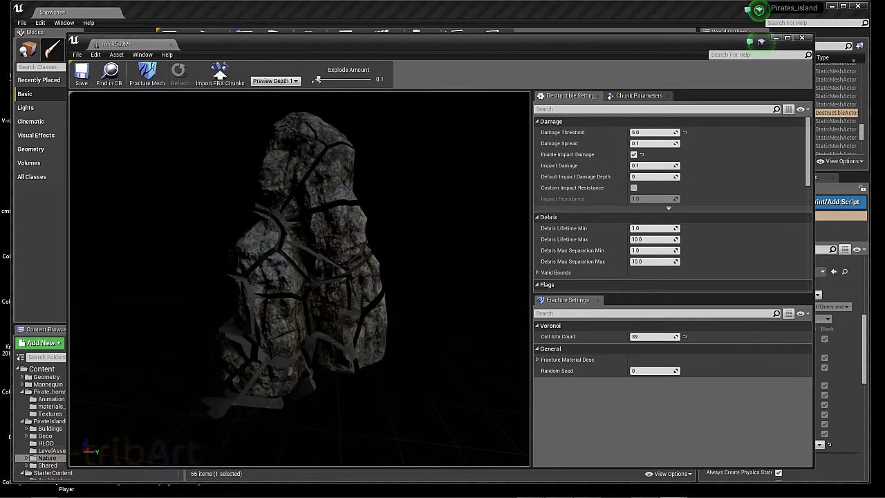
drag(327, 80, 314, 131)
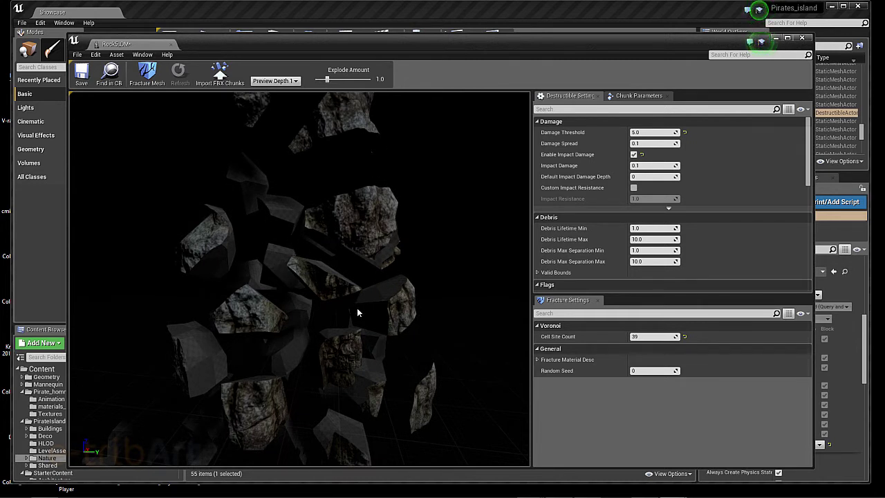
drag(809, 180, 803, 256)
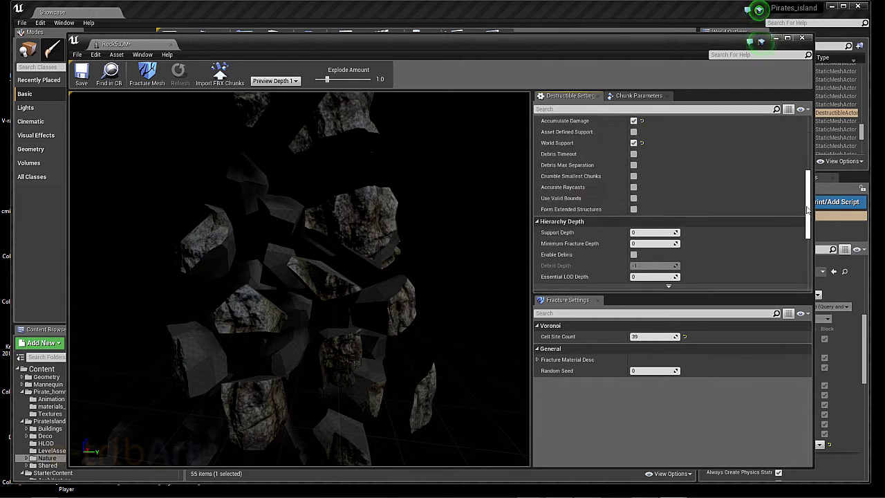
Expand Skeletal Mesh Materials to show Rock3_Mat and WorldGridMaterial slots, then list element 1's materials
drag(803, 256, 224, 90)
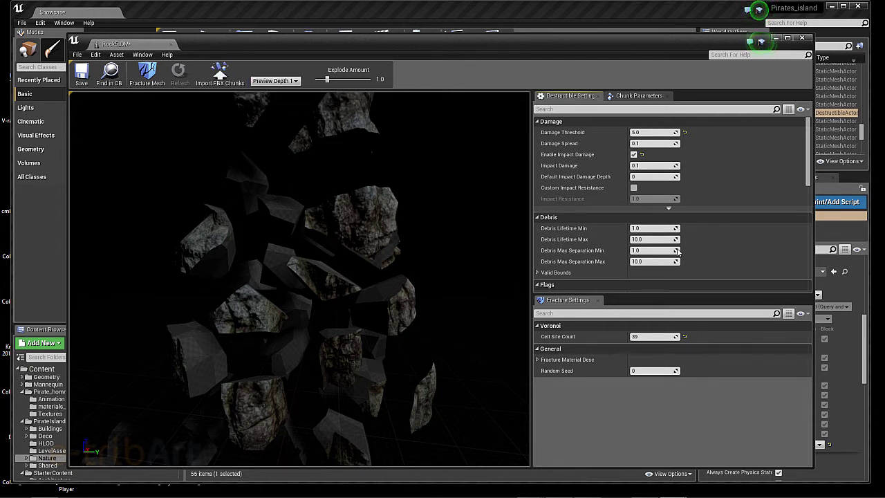
drag(810, 181, 809, 288)
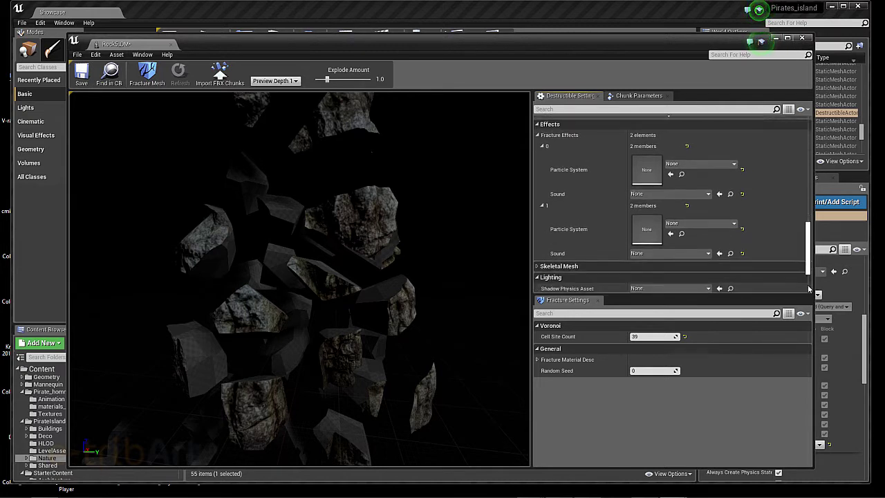
click(539, 267)
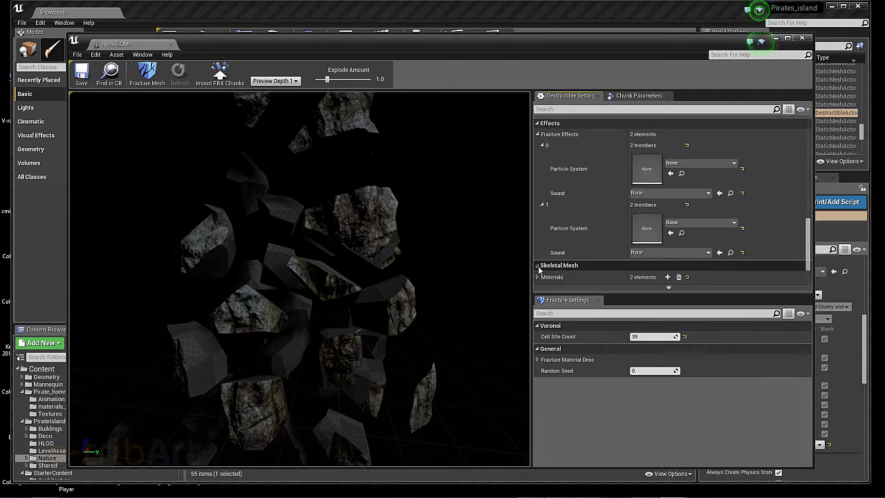
scroll(576, 270, down, 2)
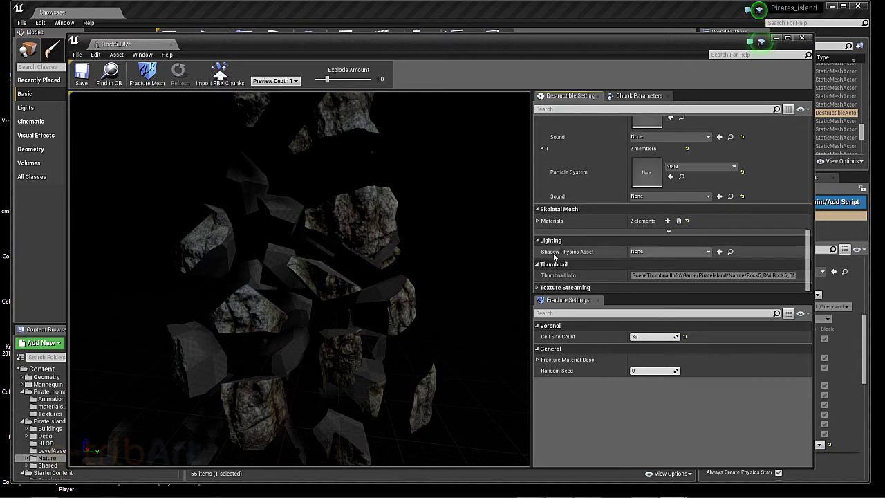
click(538, 221)
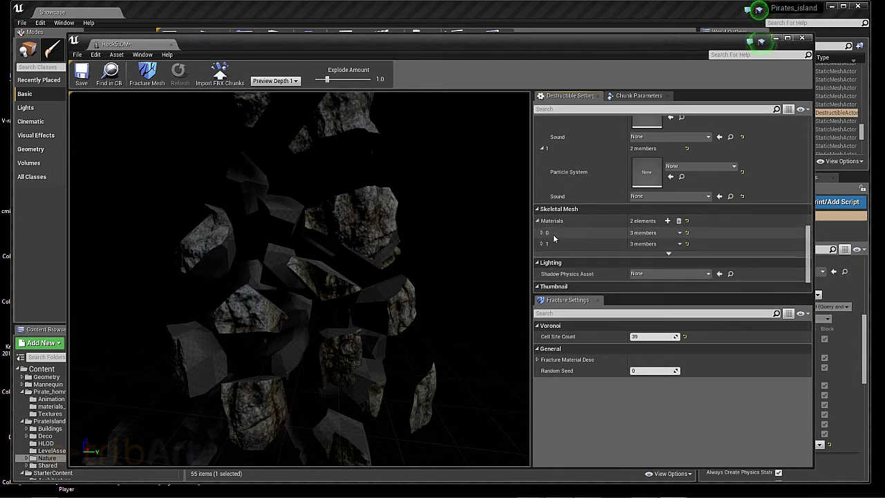
click(542, 234)
scroll(546, 236, down, 2)
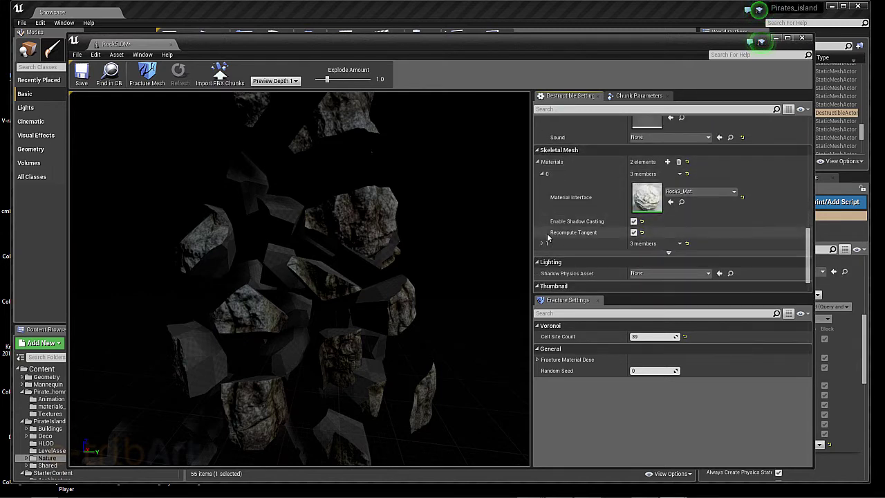
click(542, 244)
scroll(571, 246, down, 2)
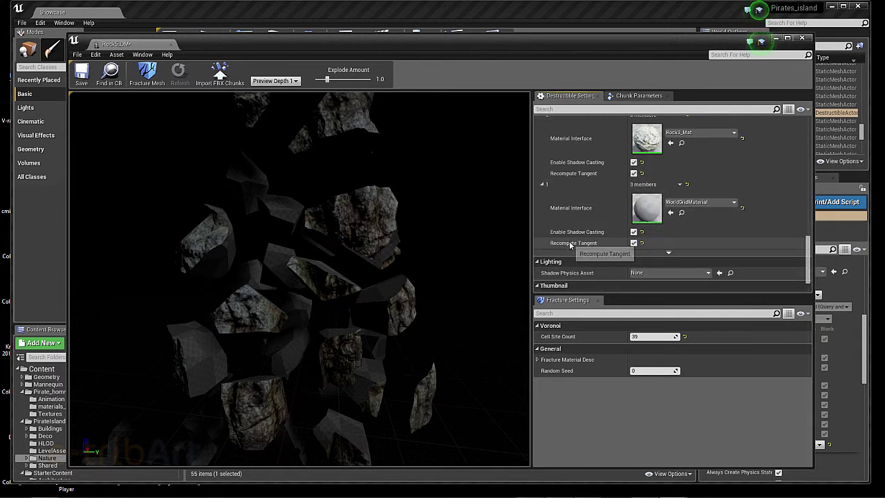
scroll(572, 245, up, 1)
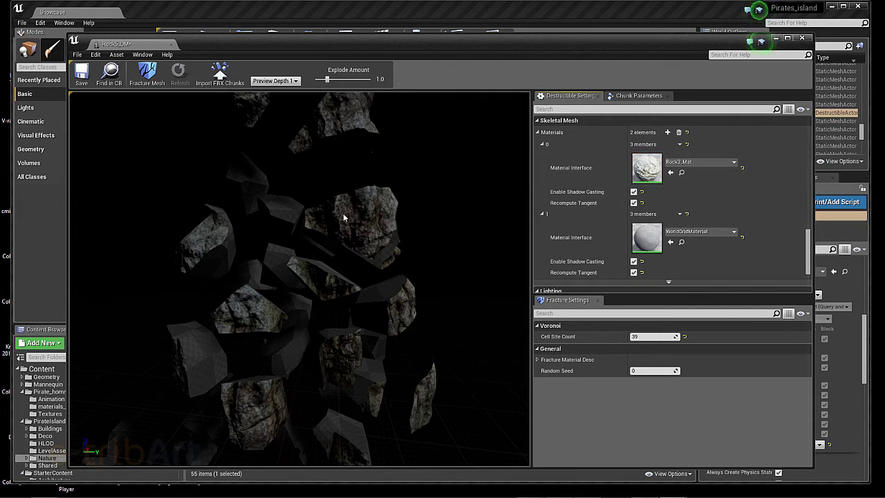
click(694, 234)
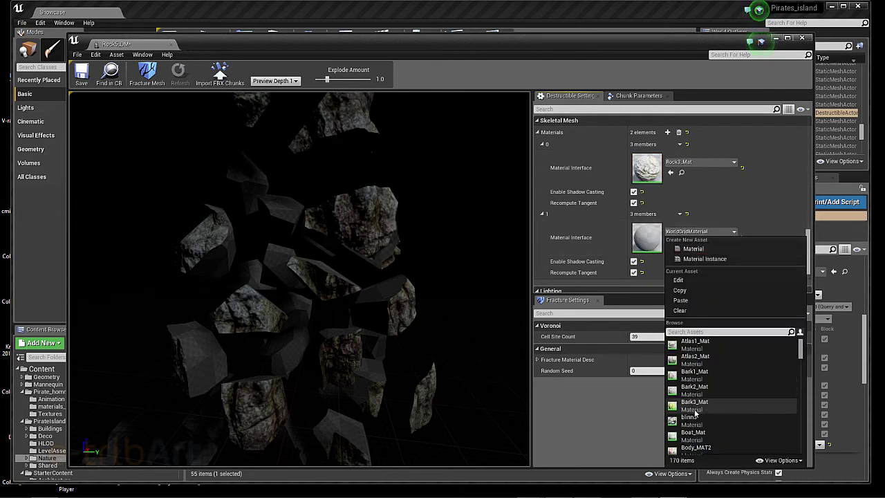
Pick Rock3_Mat from the asset list for material element 1
drag(802, 358, 800, 438)
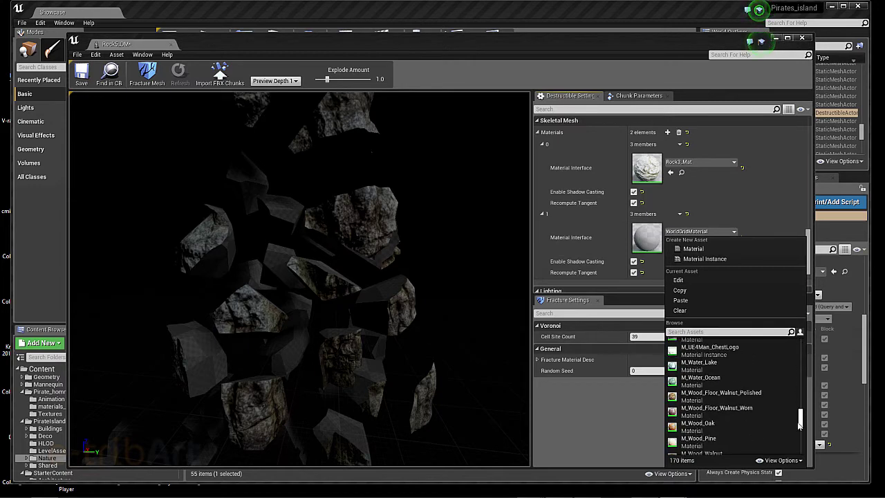
scroll(800, 437, down, 2)
drag(799, 440, 800, 437)
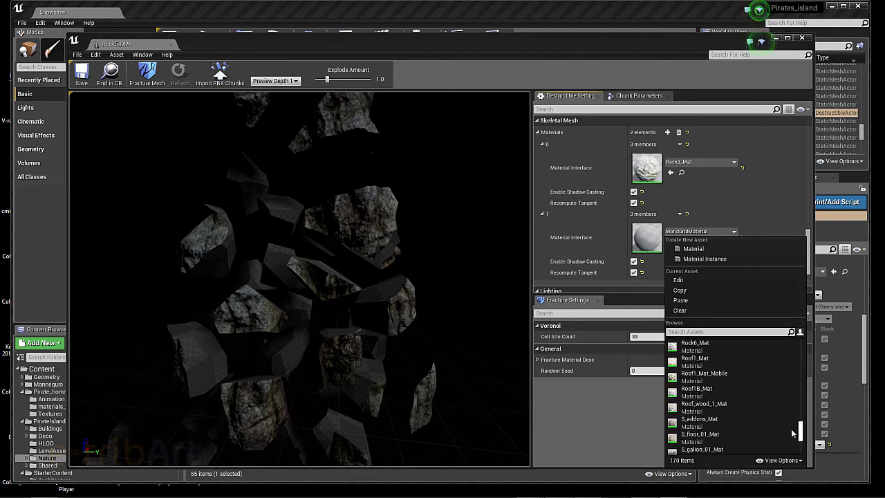
scroll(713, 383, up, 2)
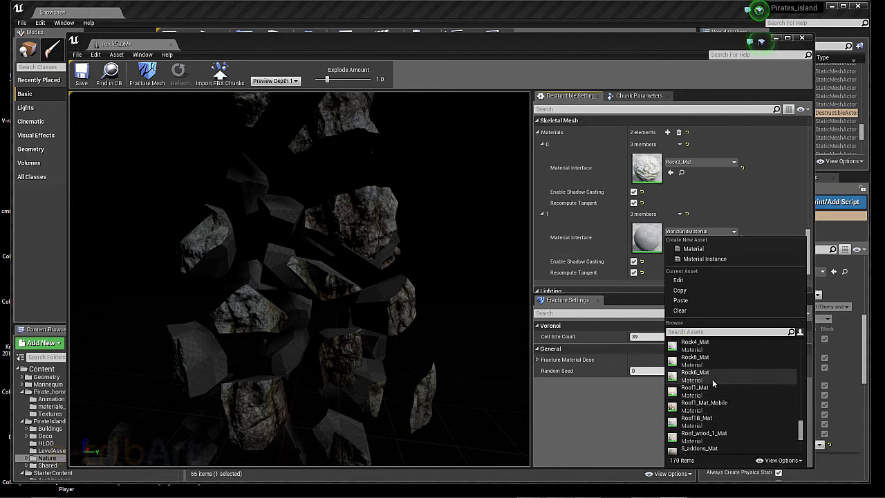
scroll(714, 384, up, 1)
click(704, 360)
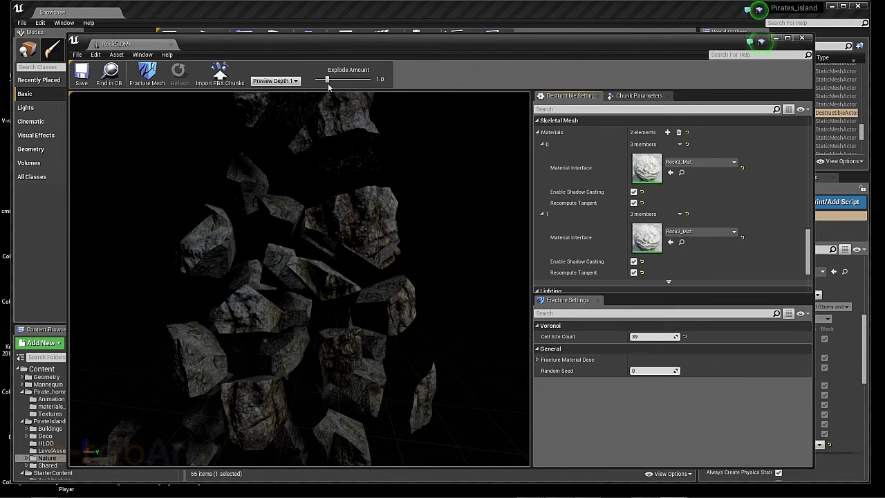
Nudge Explode Amount, save Rock5_DM, and close the Destructible Mesh editor
drag(324, 81, 330, 88)
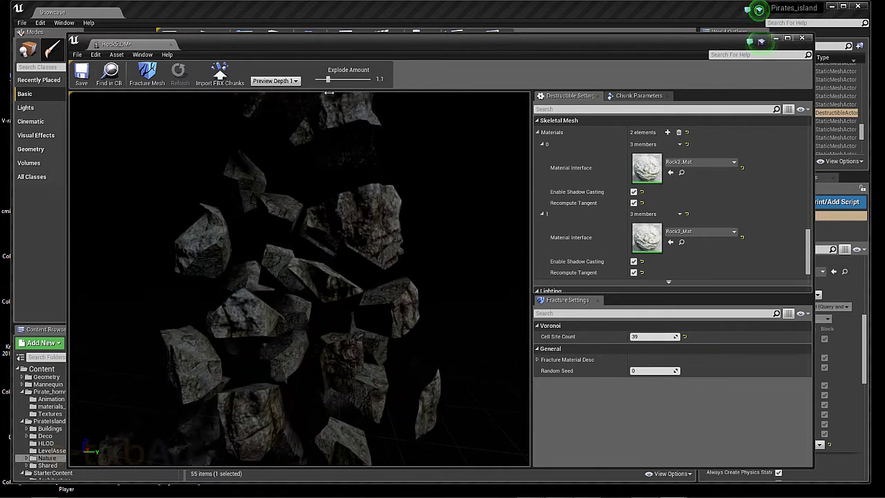
drag(687, 43, 673, 25)
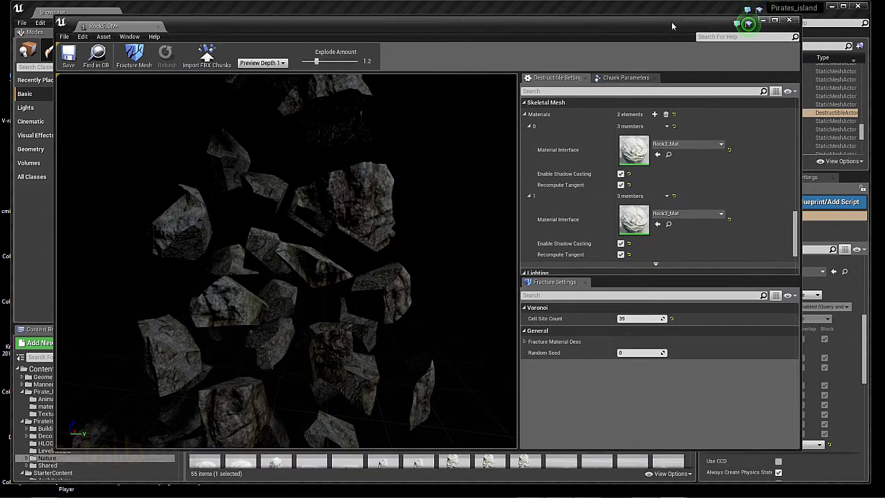
click(69, 62)
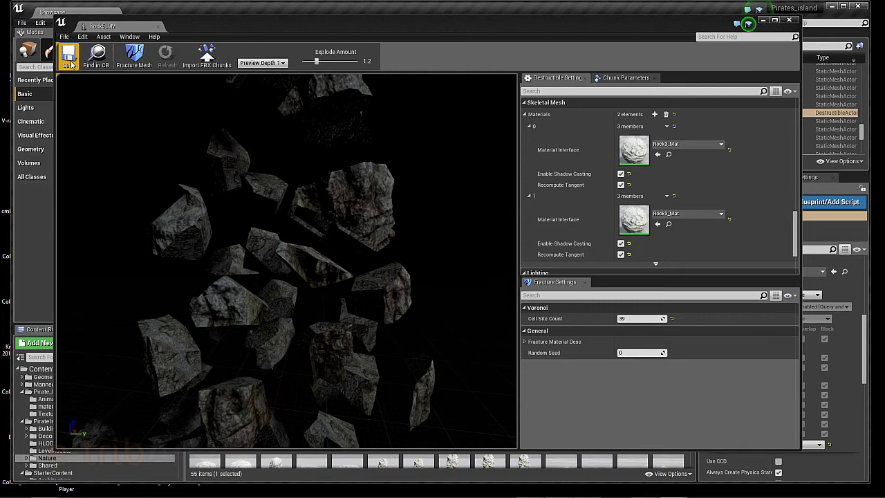
click(789, 20)
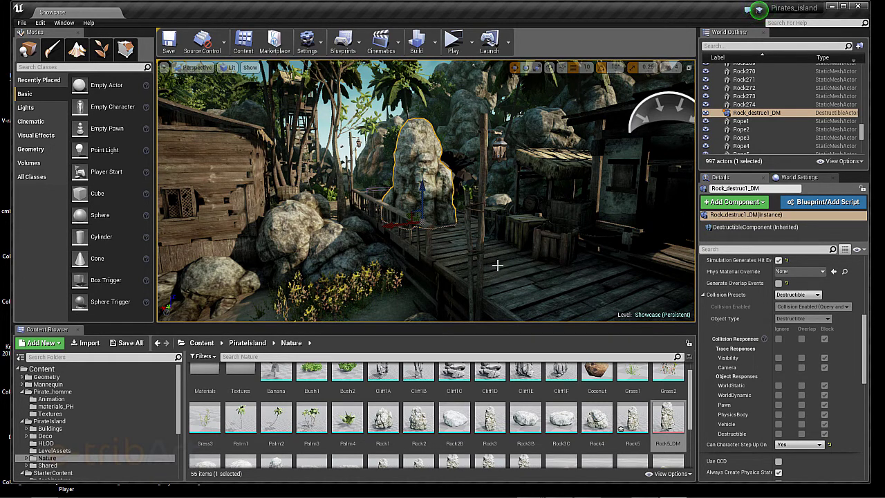
Play the level standalone and walk the brute along the boardwalk to the large rock
click(452, 46)
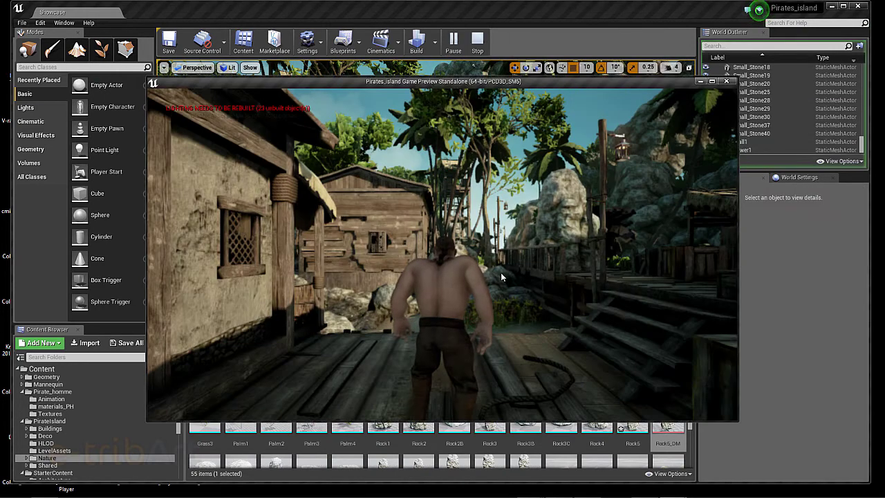
key(w)
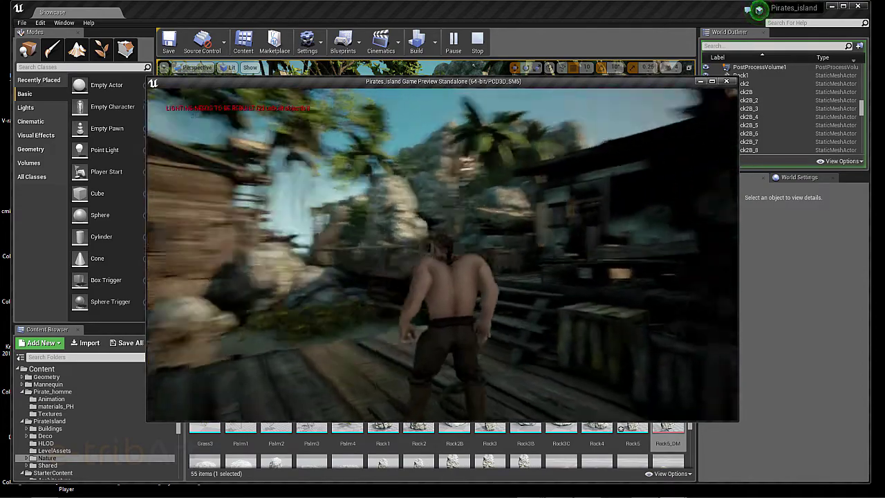
key(w)
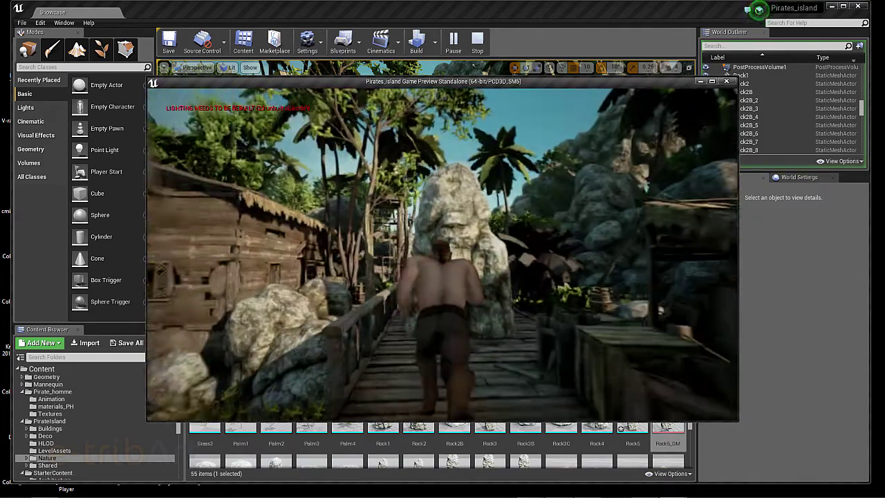
key(w)
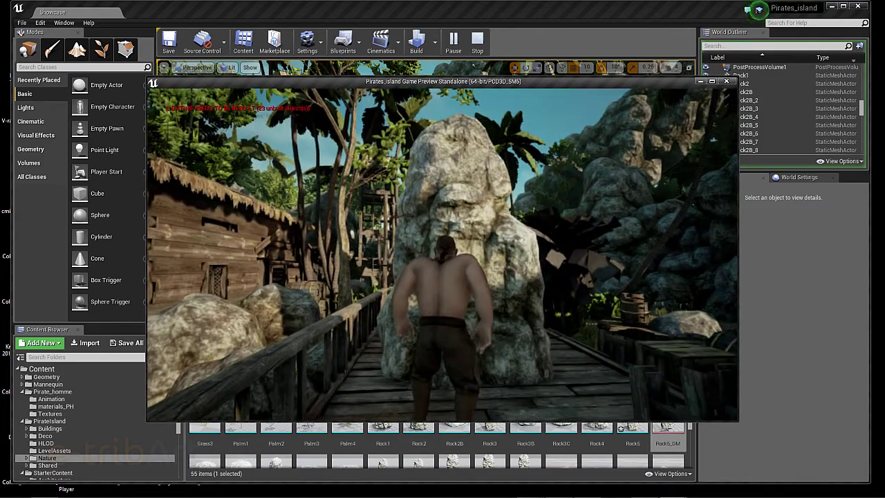
key(w)
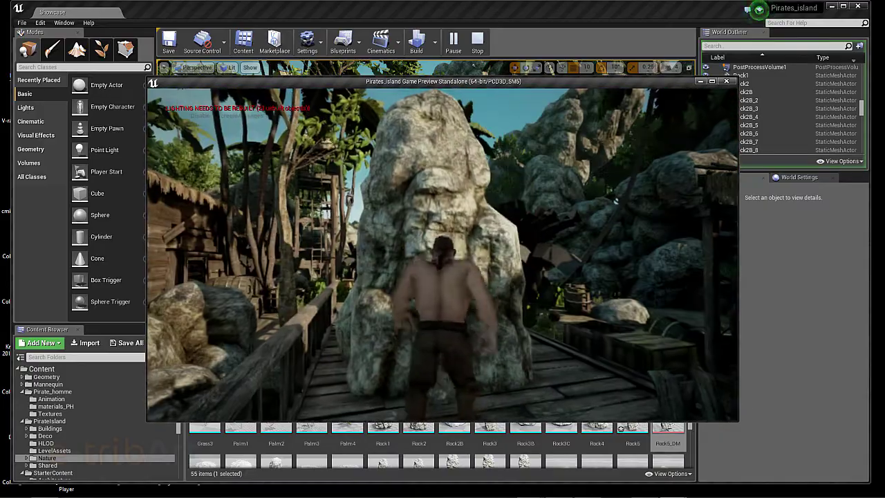
key(w)
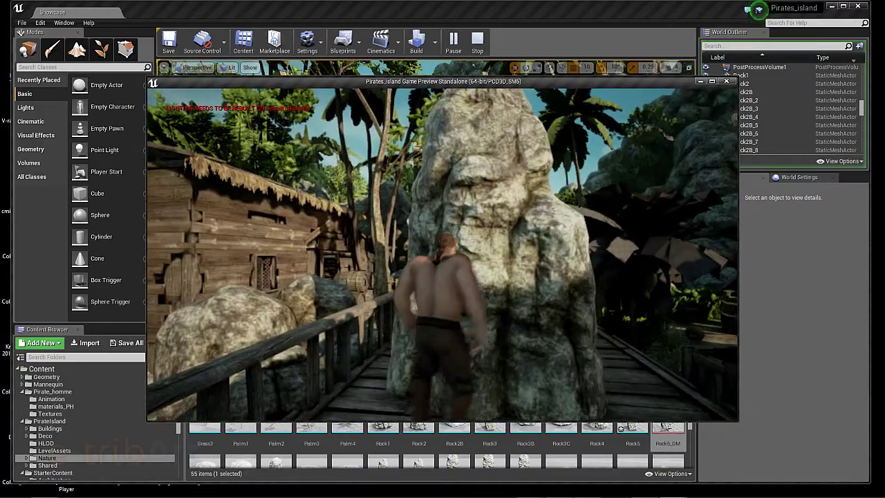
Punch the rock into chunks, walk around the boardwalk, then exit the preview with Esc
key(w)
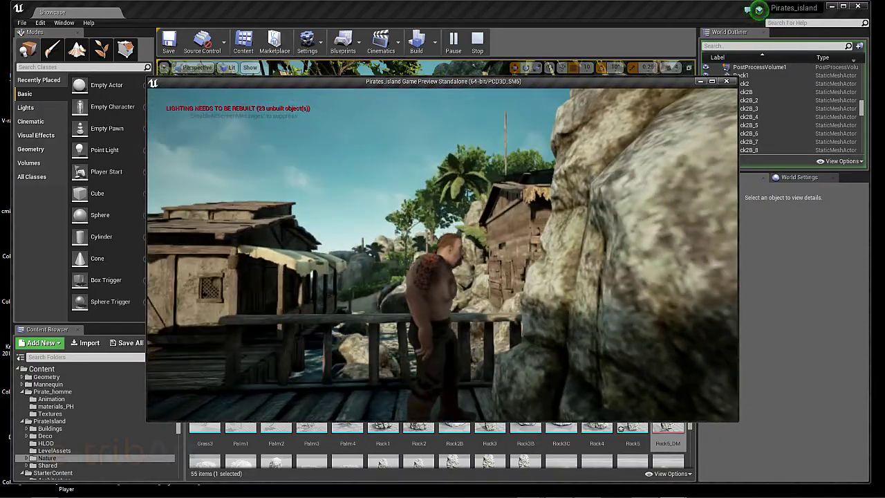
key(w)
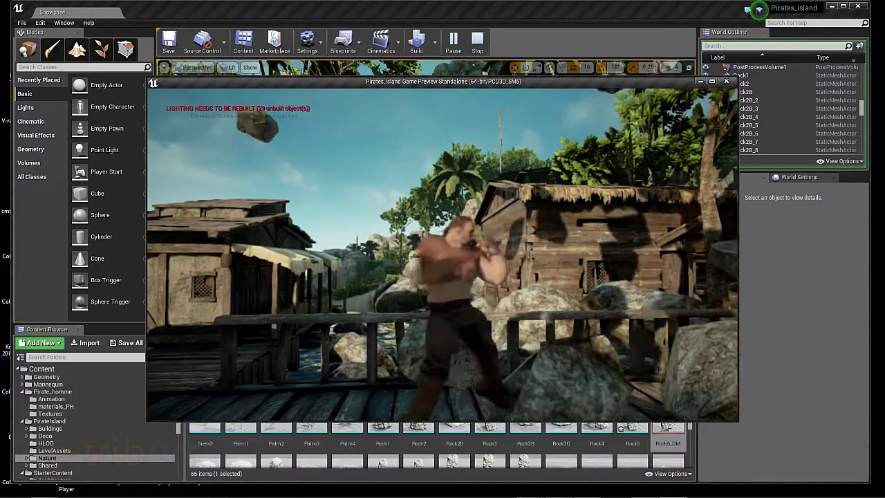
key(w)
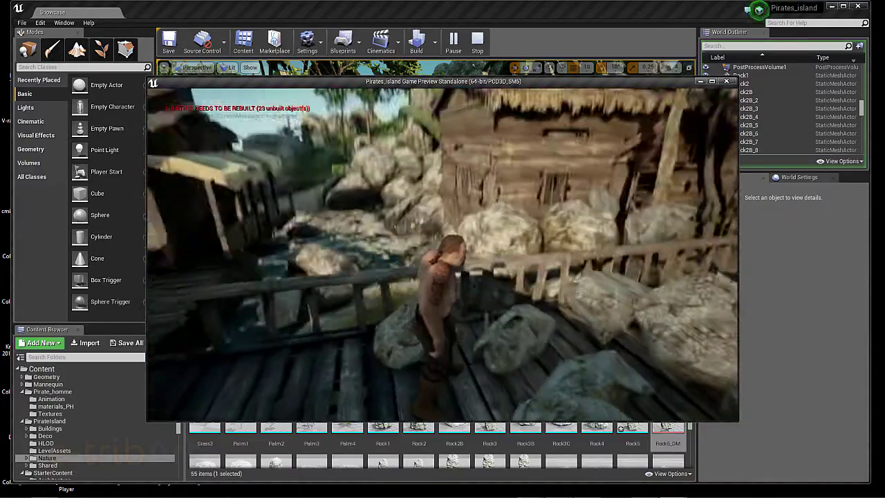
key(w)
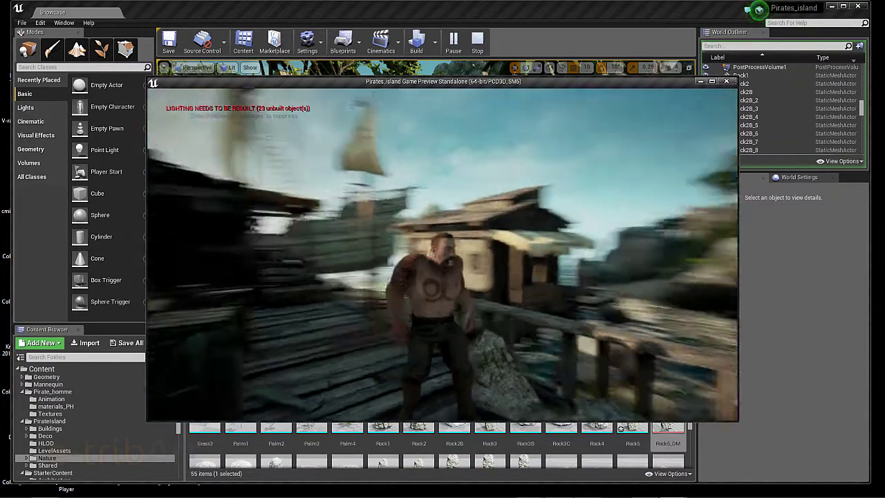
key(w)
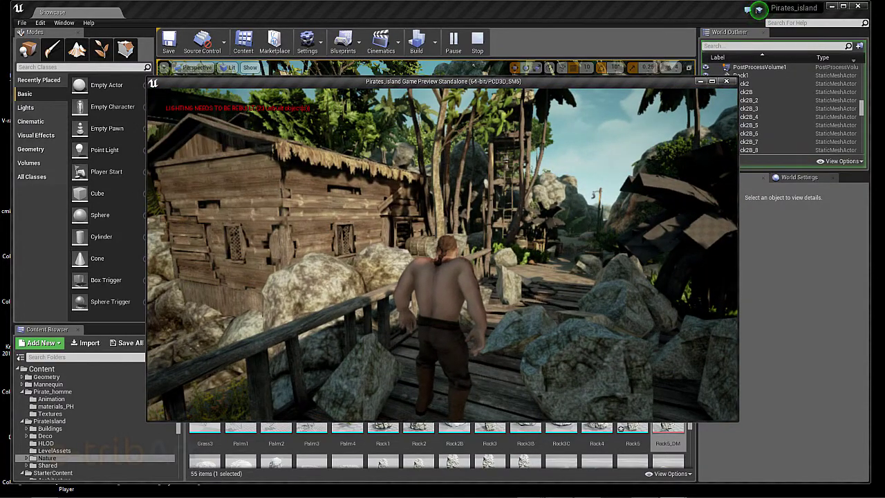
click(758, 9)
key(Escape)
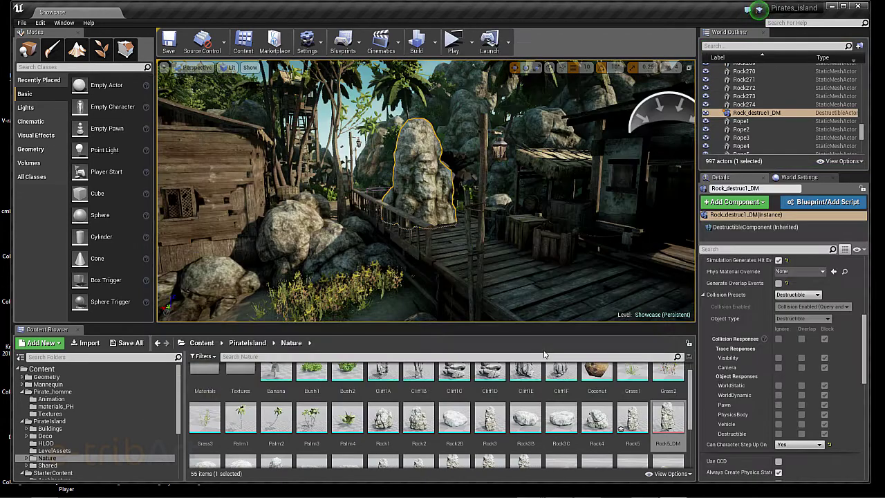
click(455, 50)
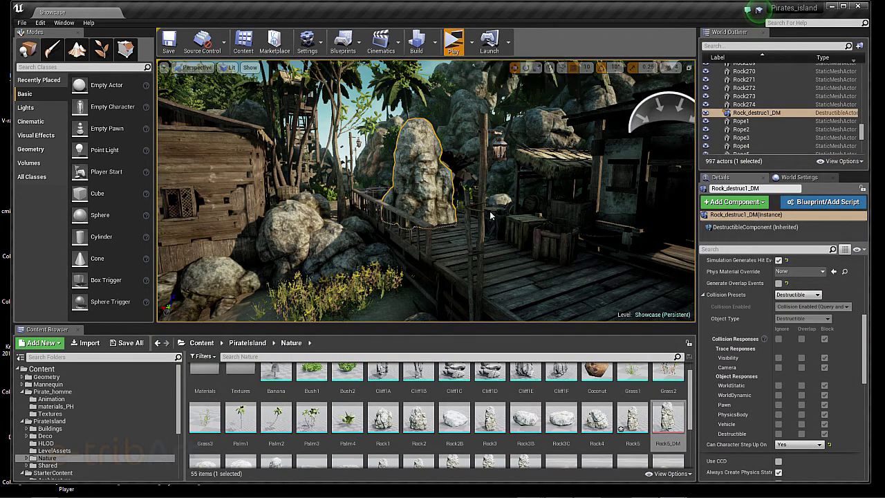
click(563, 329)
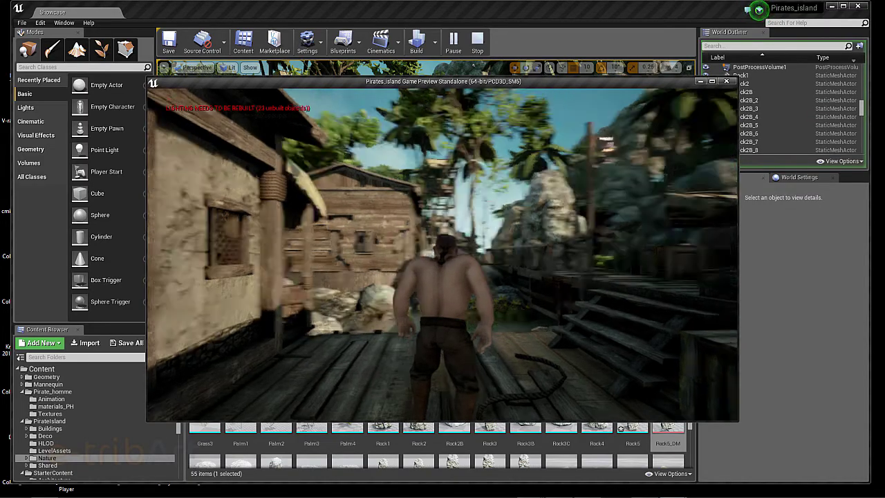
key(w)
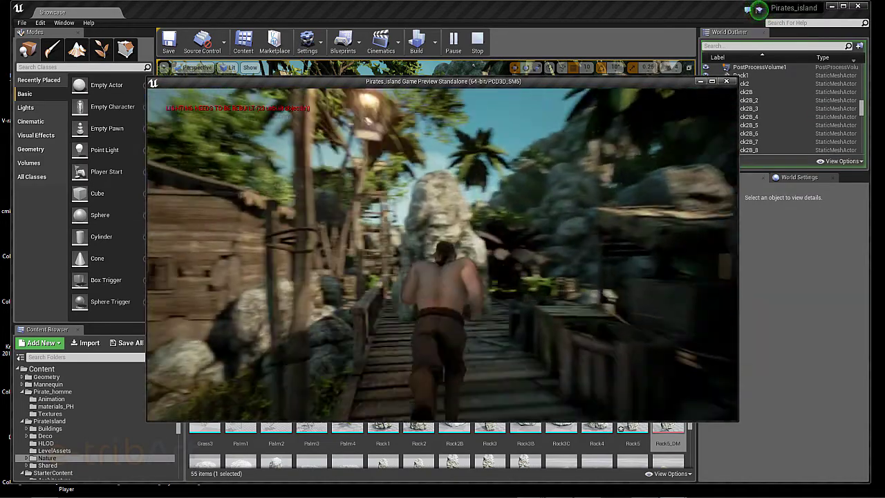
key(w)
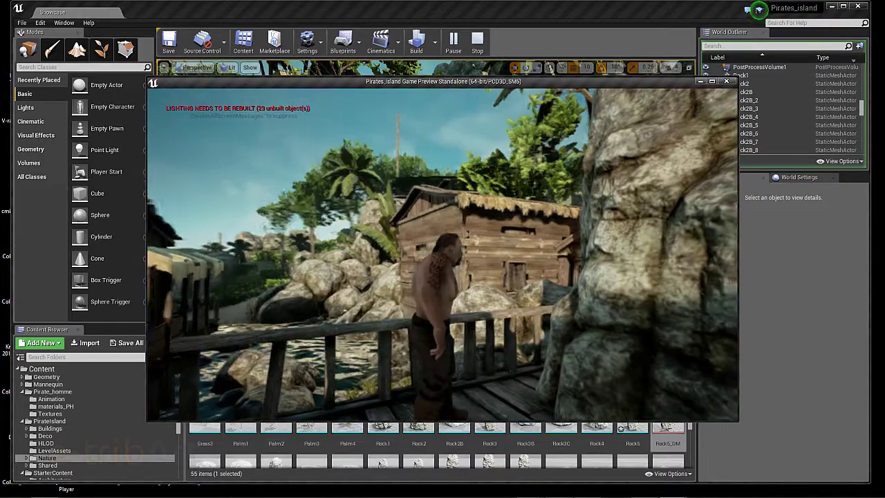
key(a)
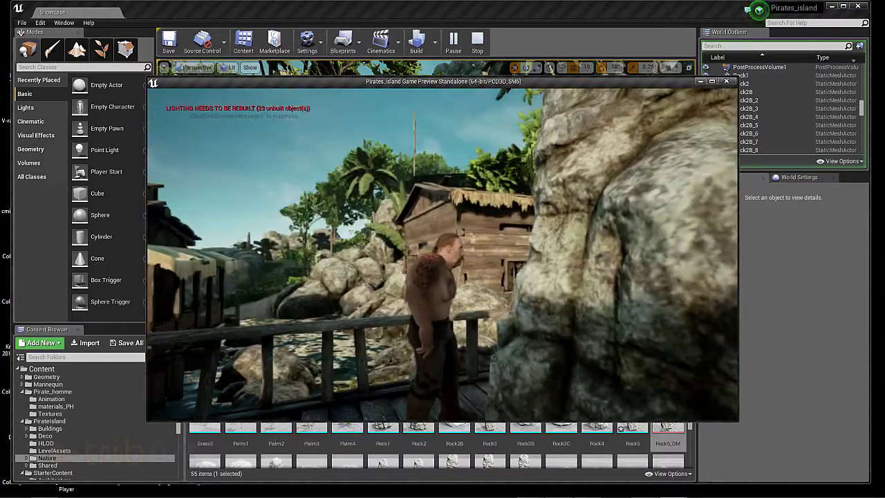
key(s)
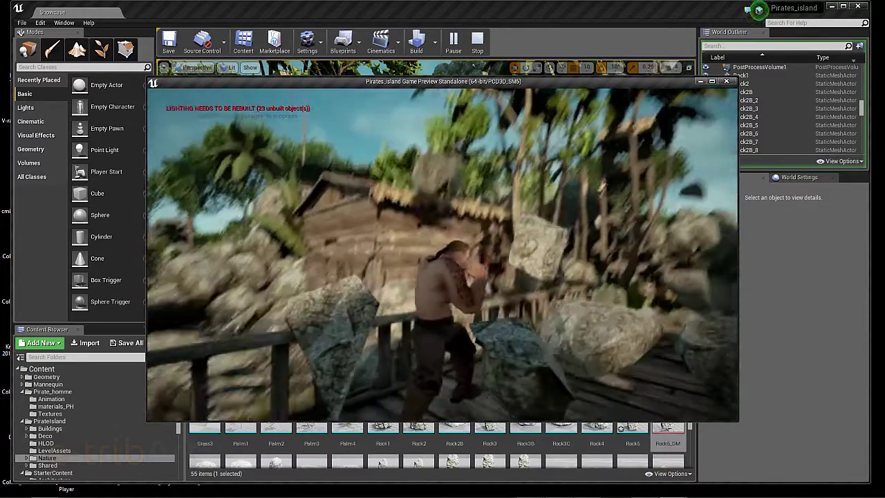
key(Escape)
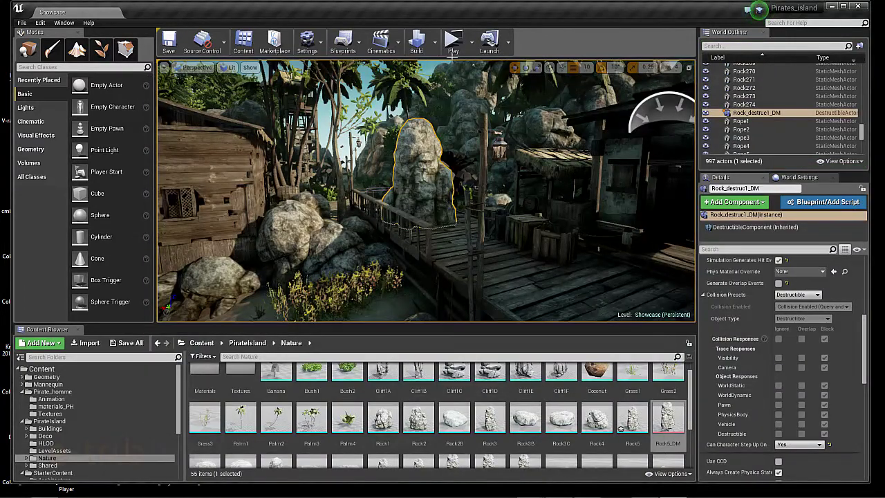
click(454, 43)
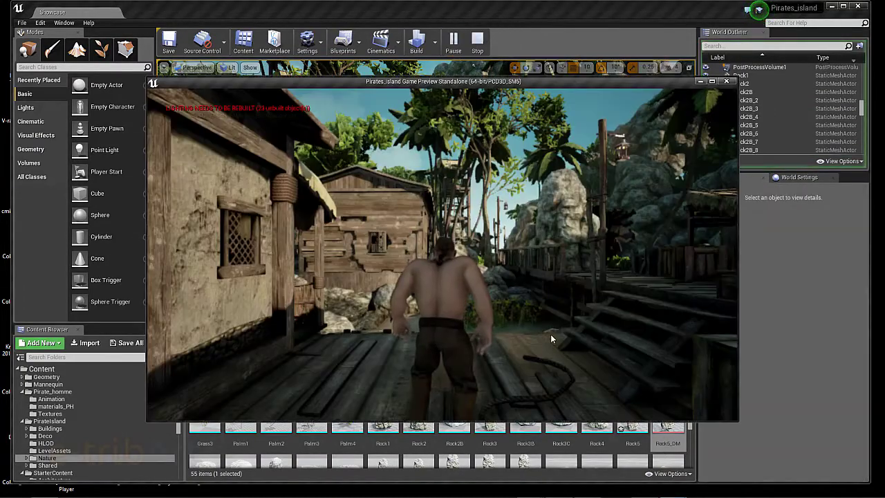
click(604, 353)
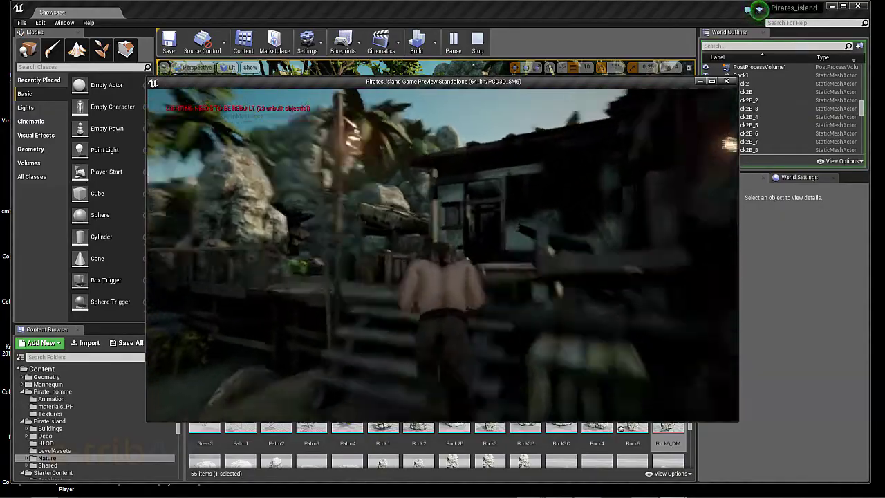
key(w)
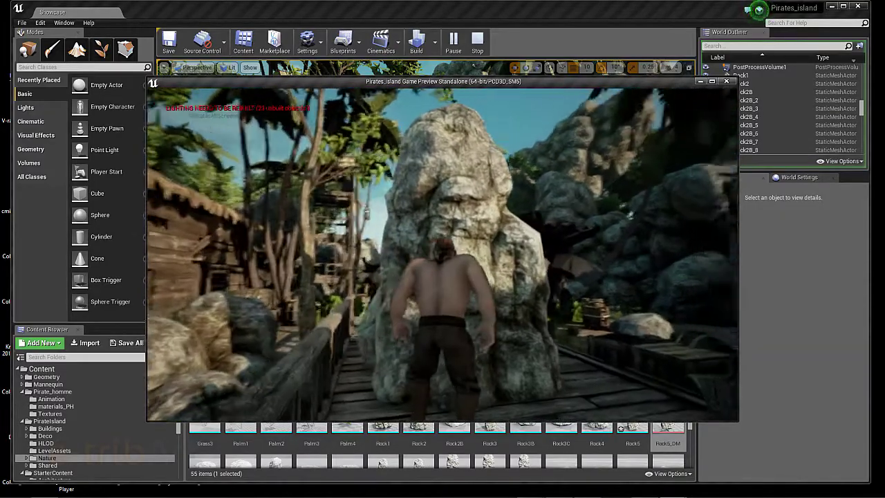
key(w)
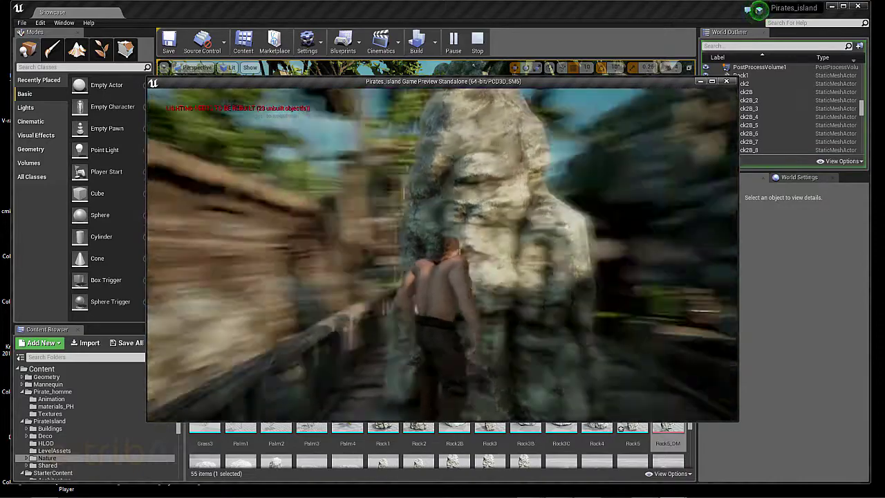
key(w)
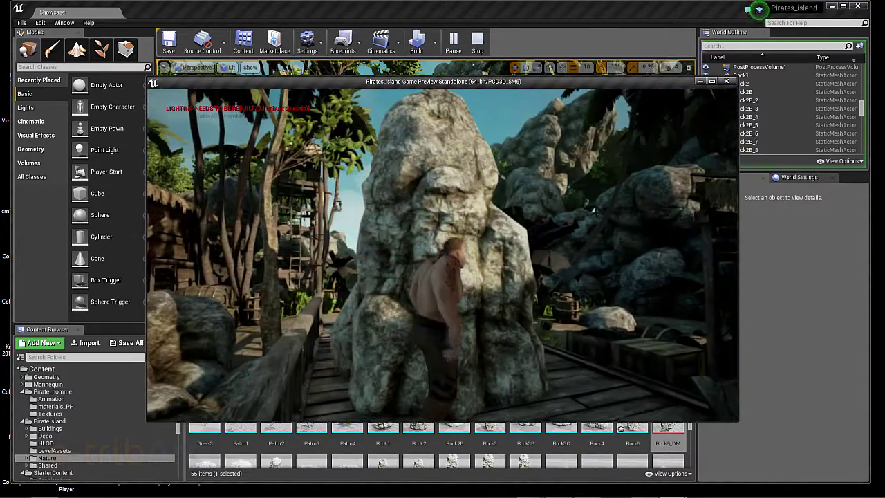
key(w)
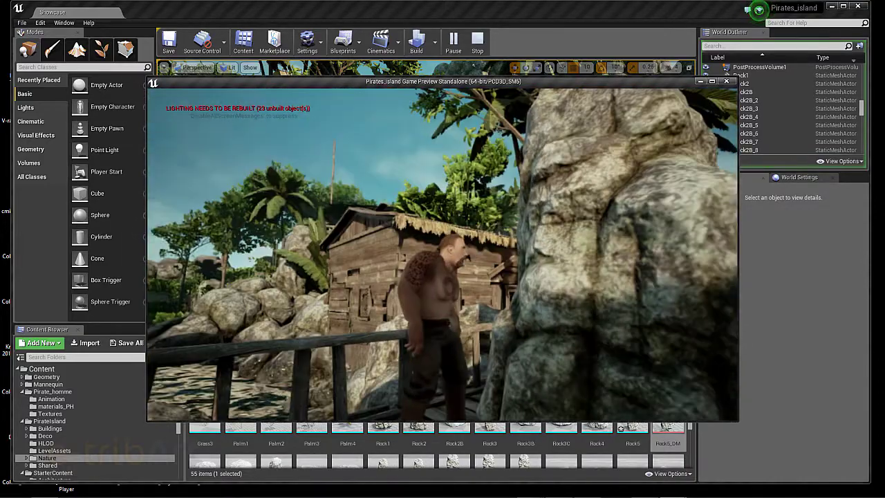
key(w)
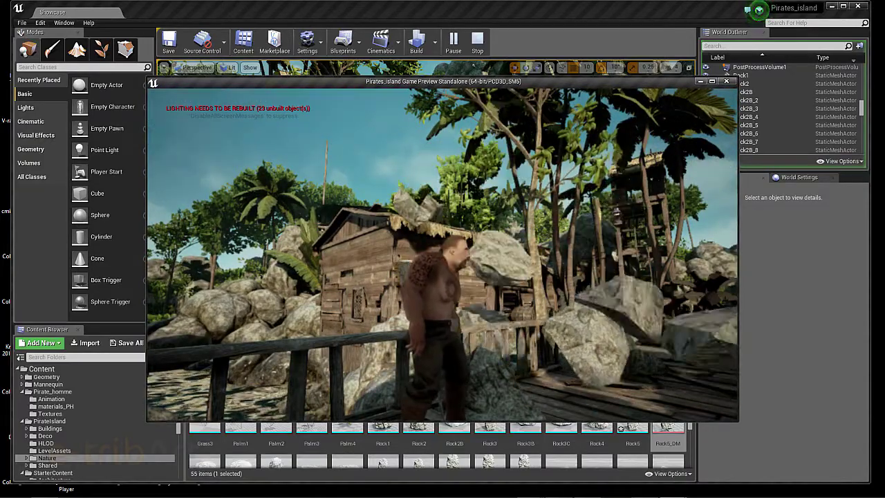
key(w)
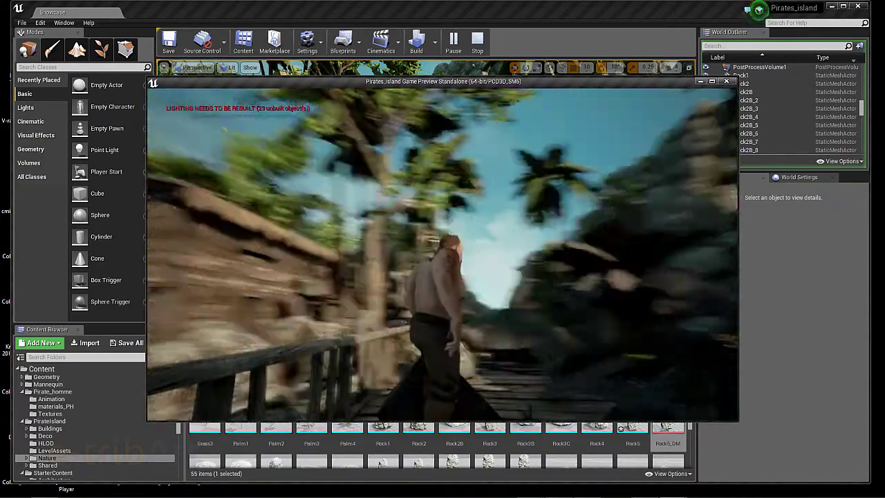
key(Escape)
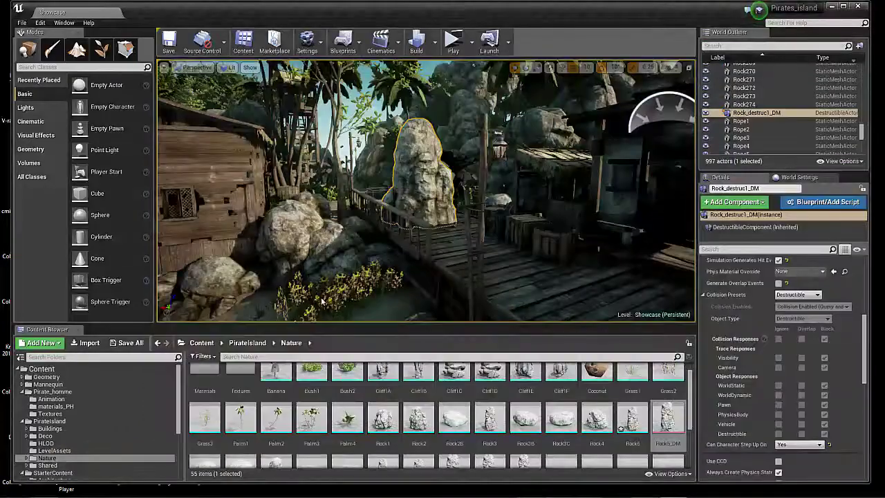